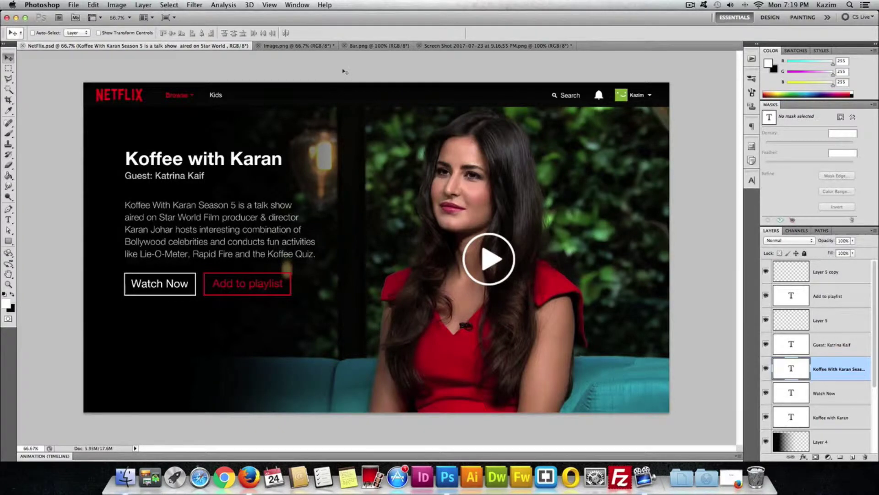
Review the reference Netflix screenshot and the finished NetFlix.psd design, and bring up Image.png
left_click(447, 47)
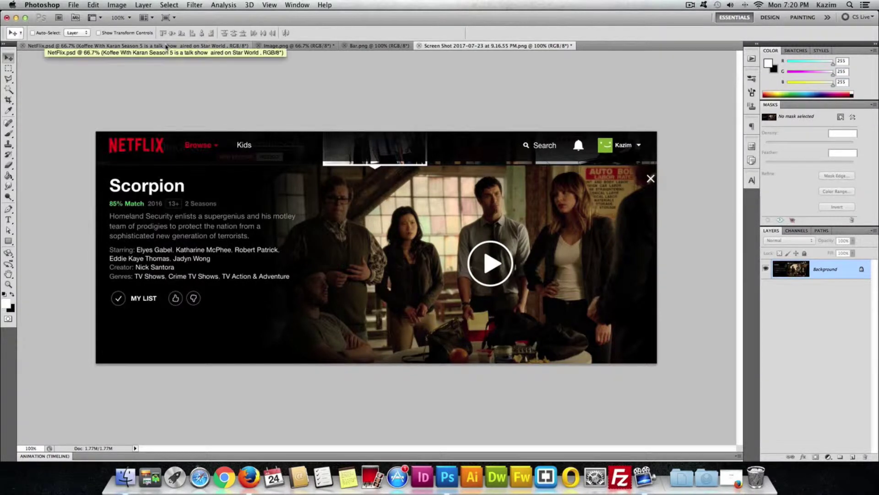
left_click(166, 46)
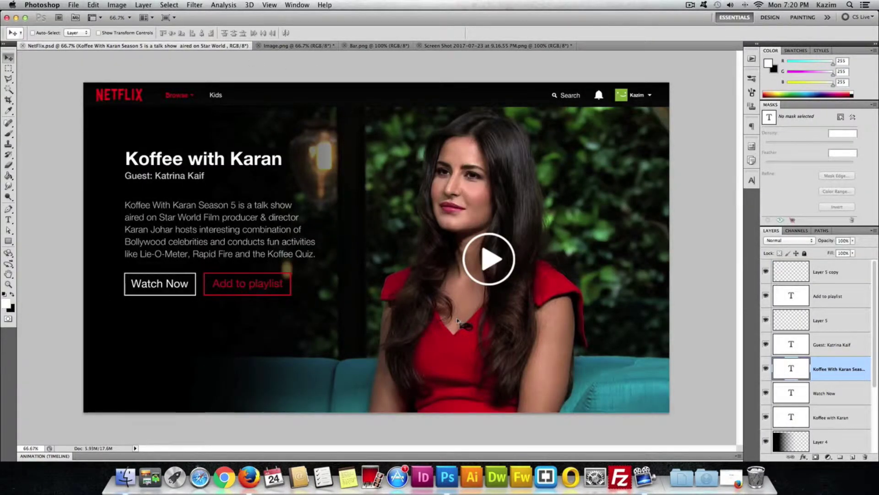
left_click(298, 46)
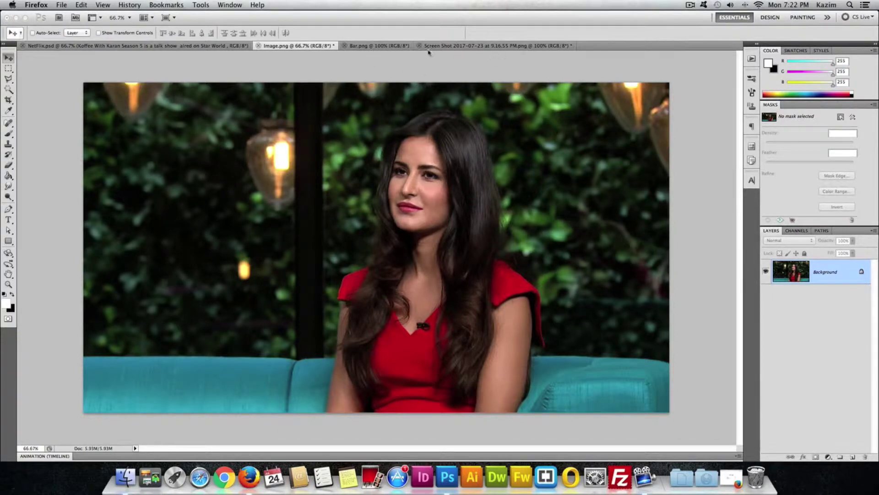
Copy the entire Bar.png navigation bar and paste it into Image.png
left_click(366, 47)
left_click(366, 48)
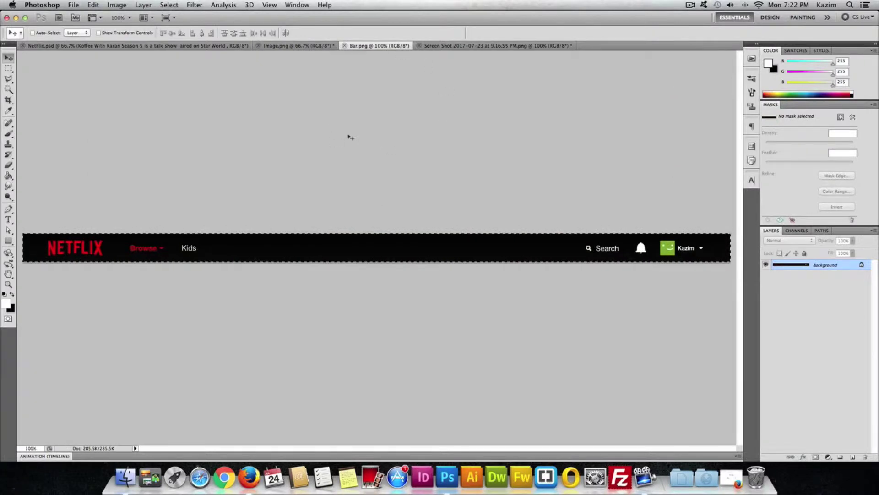
left_click(169, 6)
left_click(170, 16)
left_click(93, 5)
left_click(106, 77)
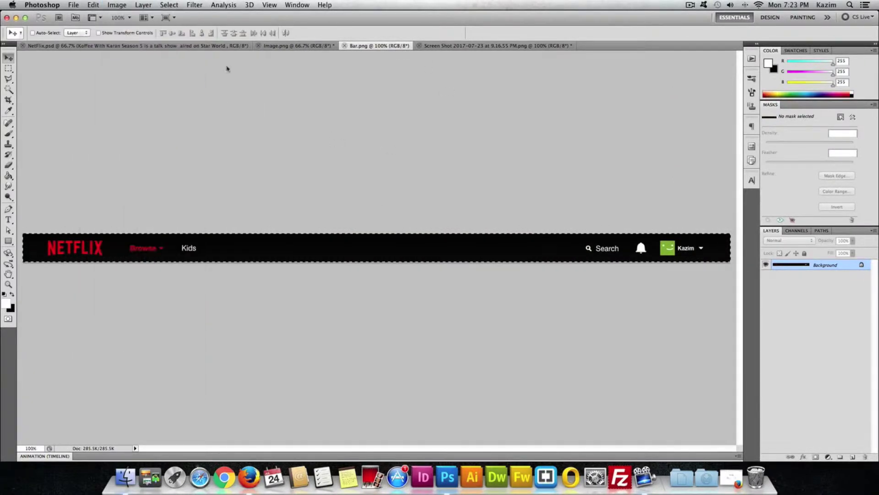
left_click(297, 46)
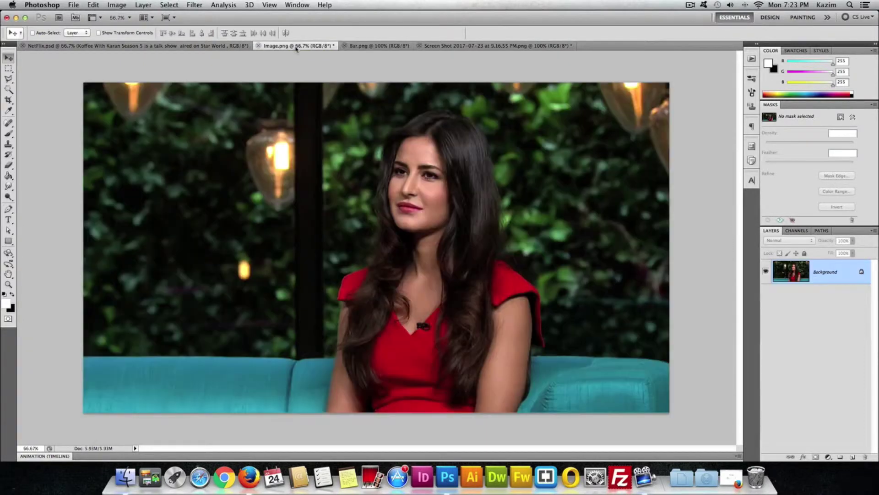
key("super+v")
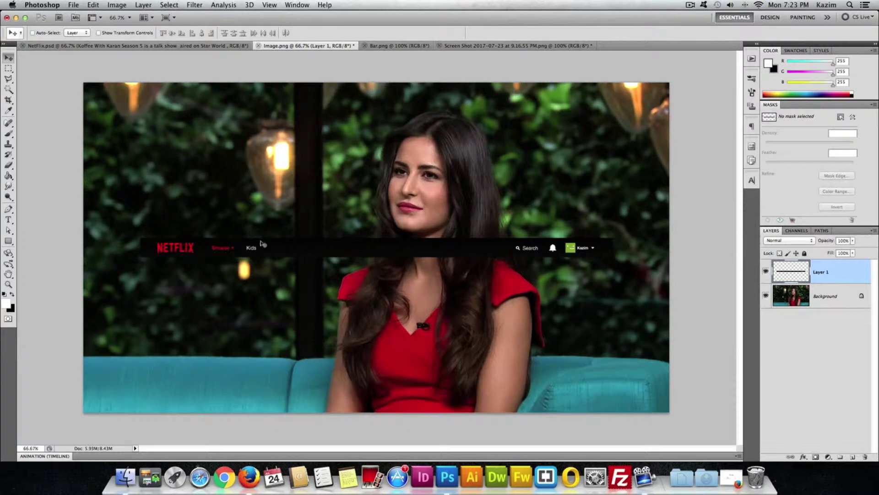
Free Transform the pasted bar to about 124% so it spans the full image width along the photo's upper edge
left_click_drag(295, 251, 276, 190)
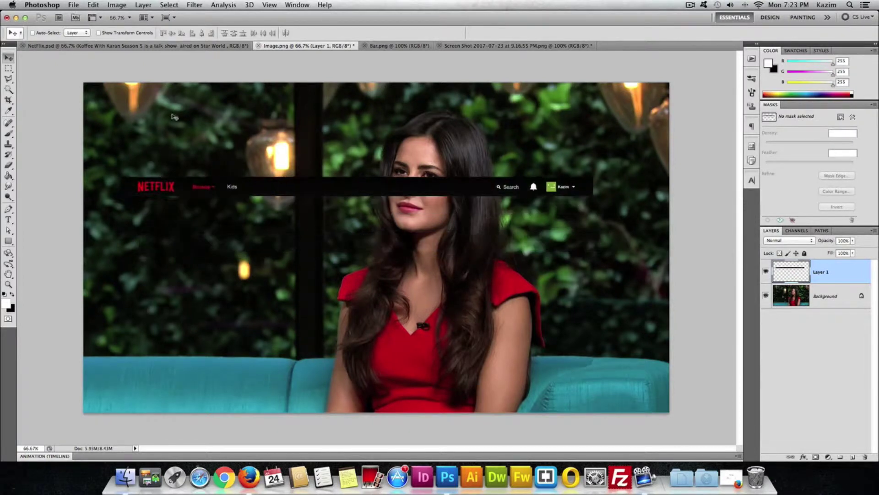
left_click(93, 5)
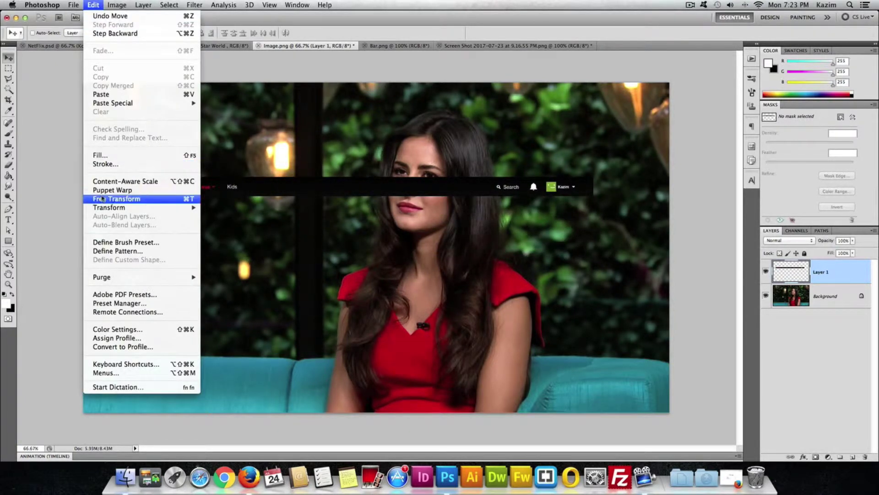
left_click(115, 199)
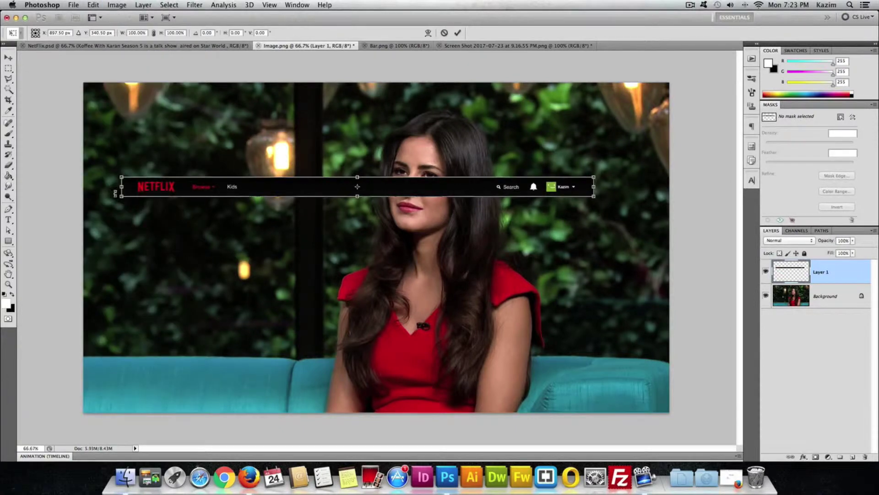
left_click_drag(122, 176, 83, 175)
left_click_drag(594, 176, 663, 143)
left_click_drag(532, 192, 529, 104)
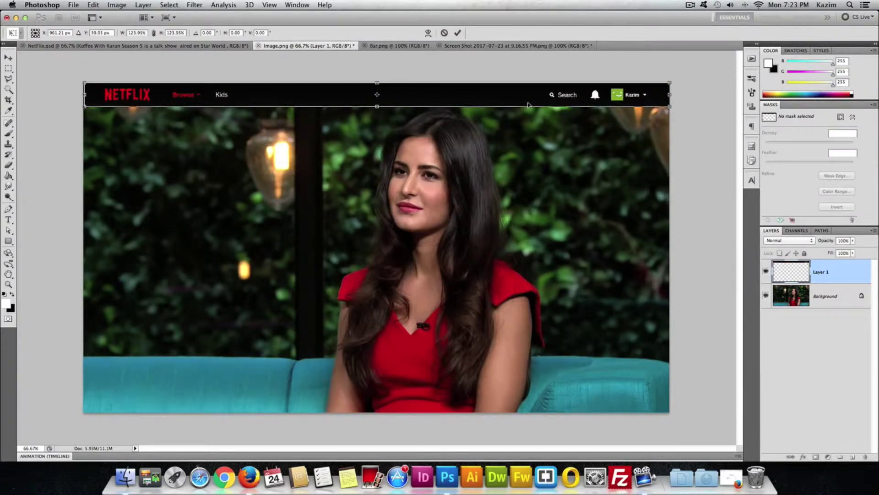
left_click_drag(529, 105, 528, 104)
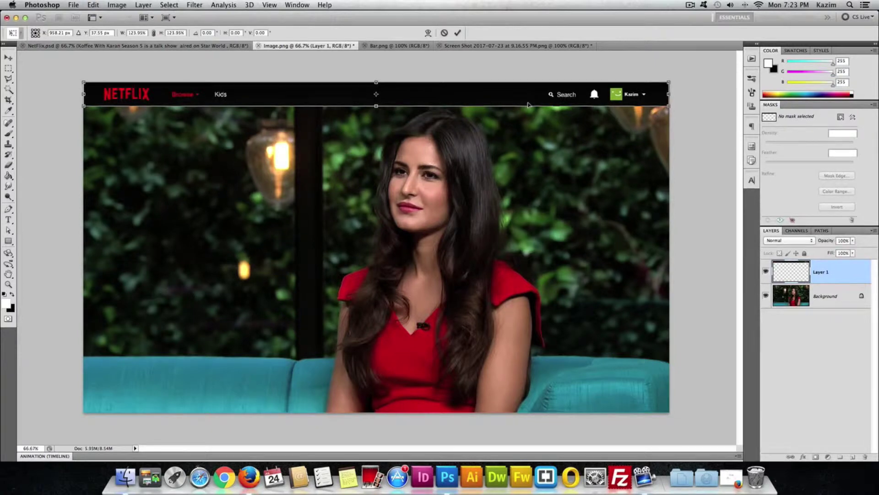
left_click_drag(668, 106, 670, 106)
key("Return")
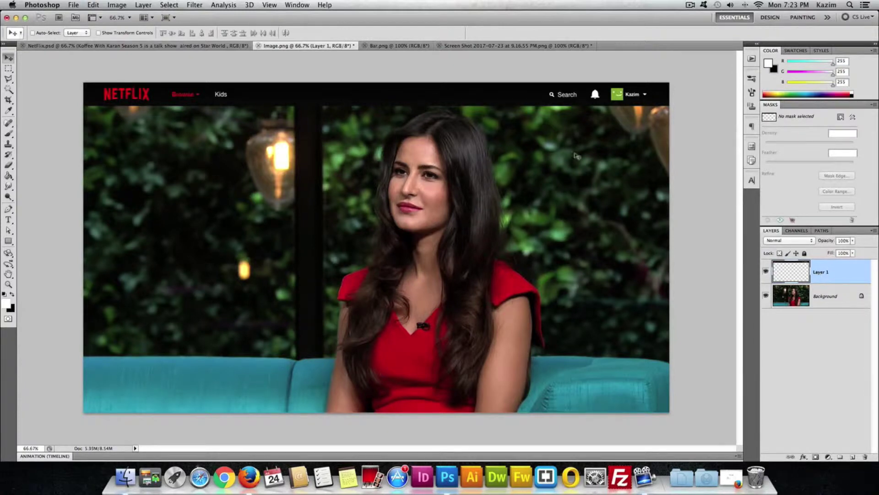
Rename the pasted navigation bar's layer as Top Bar
double_click(821, 273)
type("Top Bar")
key("Return")
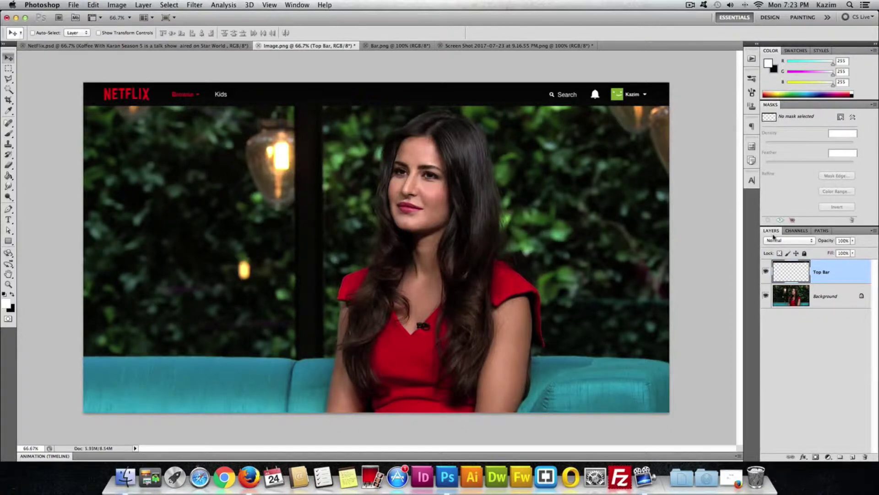
Lower the Top Bar layer's opacity to 80% and compare the result with the finished NetFlix.psd design
left_click(297, 5)
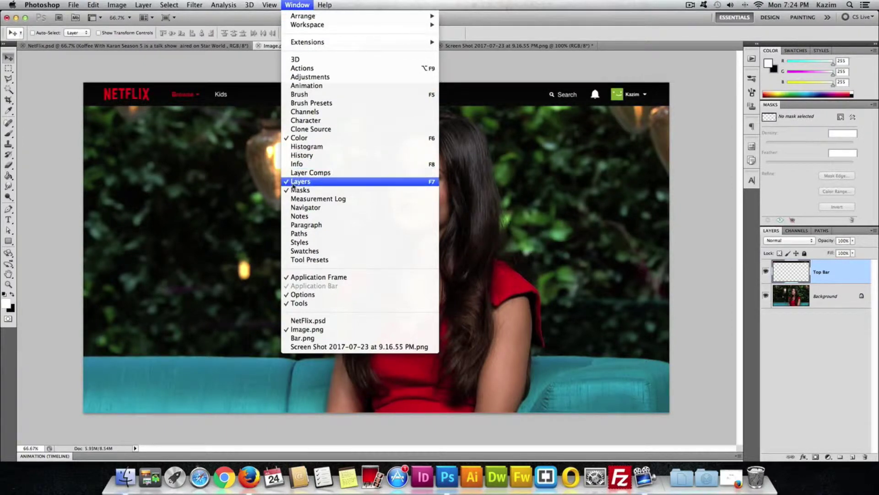
left_click(837, 280)
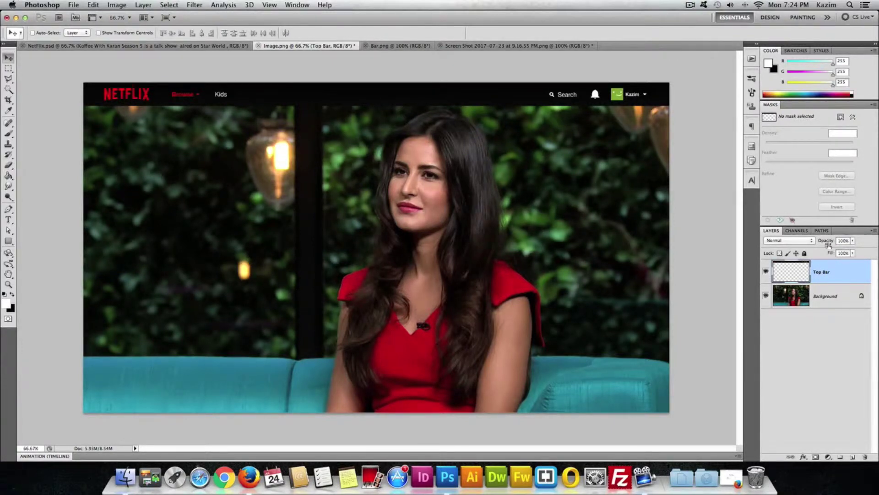
left_click(853, 242)
left_click_drag(855, 253, 854, 252)
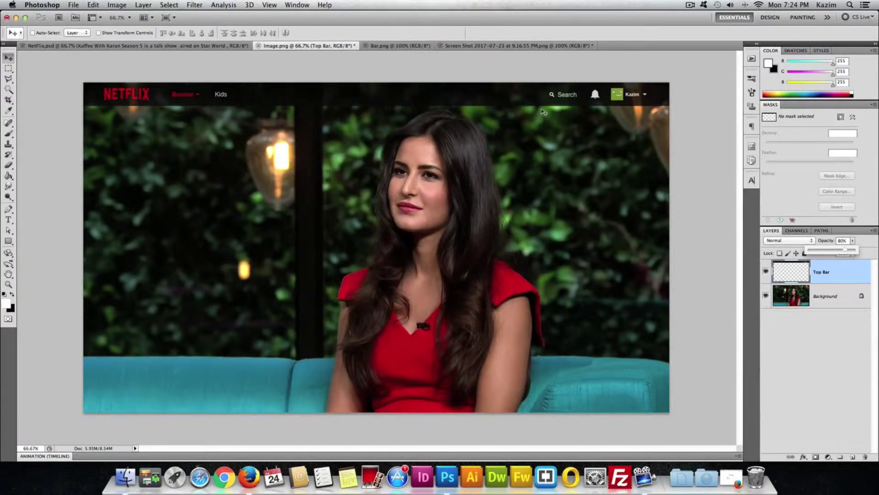
left_click(181, 47)
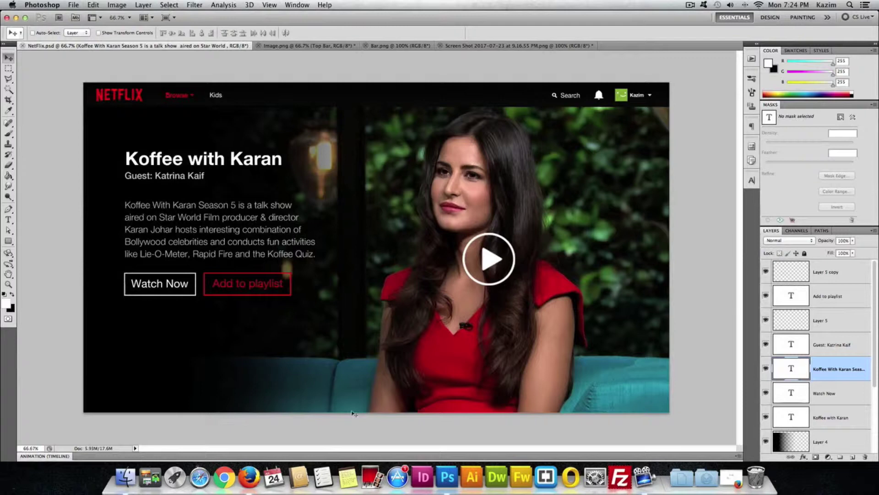
left_click(295, 49)
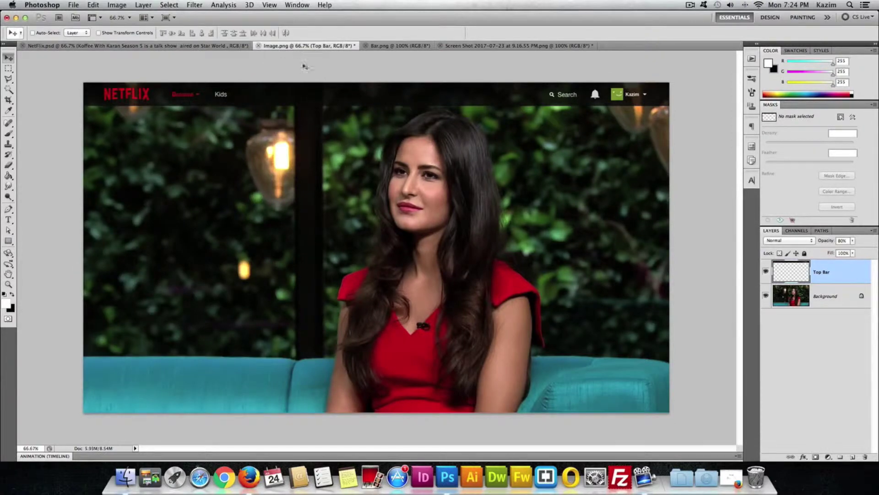
Convert the locked Background into a regular layer and rename it Image of Person
left_click(825, 295)
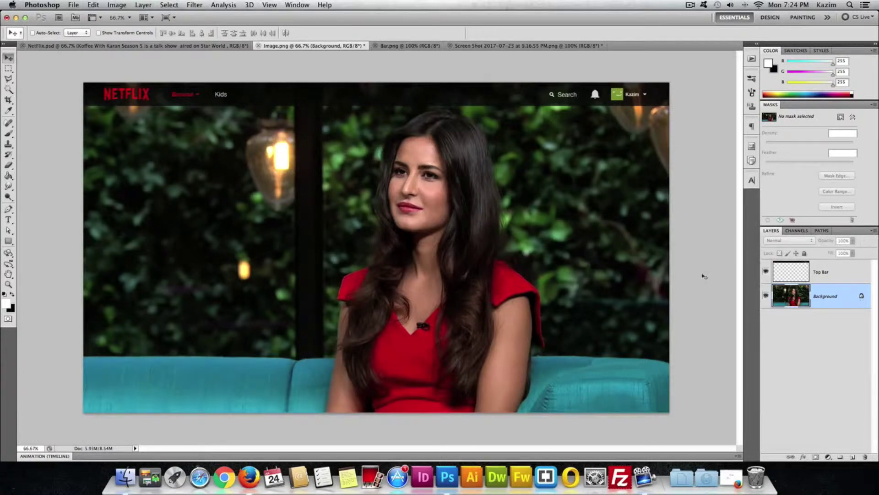
double_click(862, 298)
left_click(496, 206)
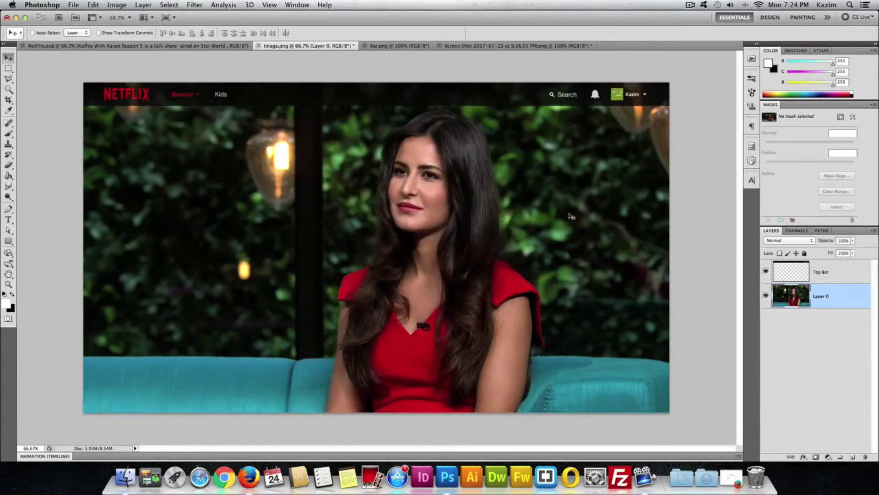
double_click(820, 297)
type("Image of Perso")
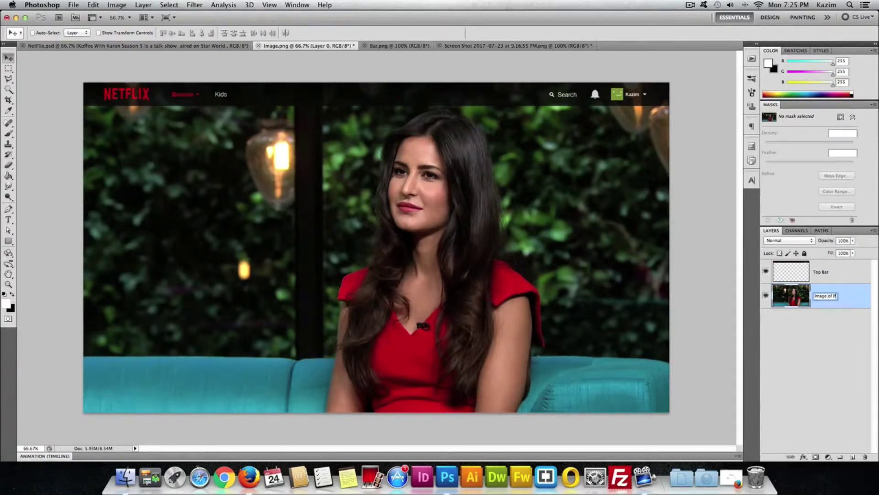
type("n")
key("Return")
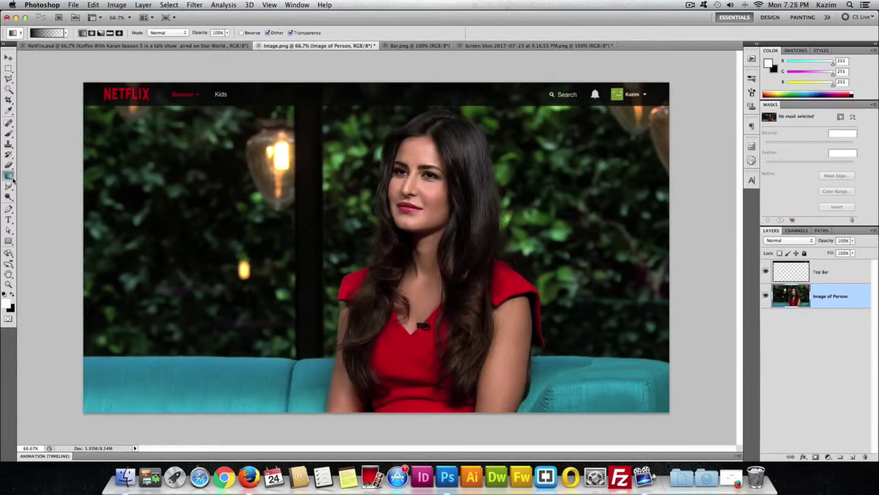
Activate the Gradient tool with the Foreground to Transparent preset
left_click(9, 176)
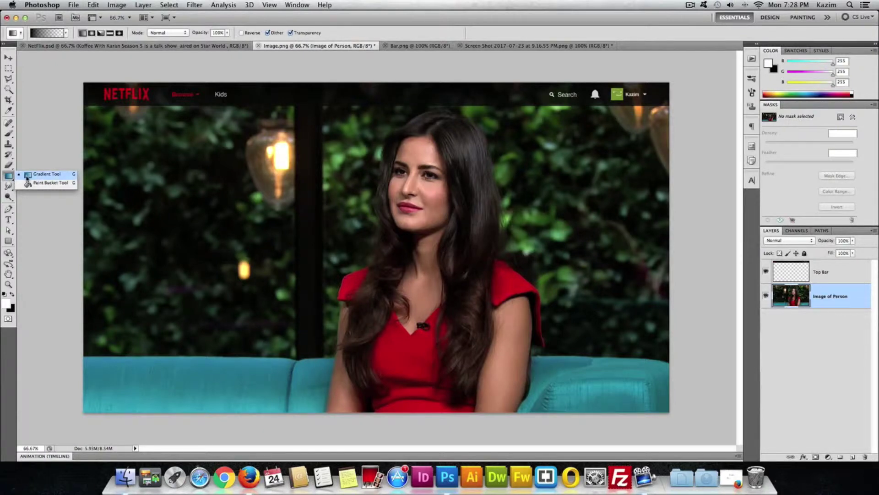
left_click(26, 176)
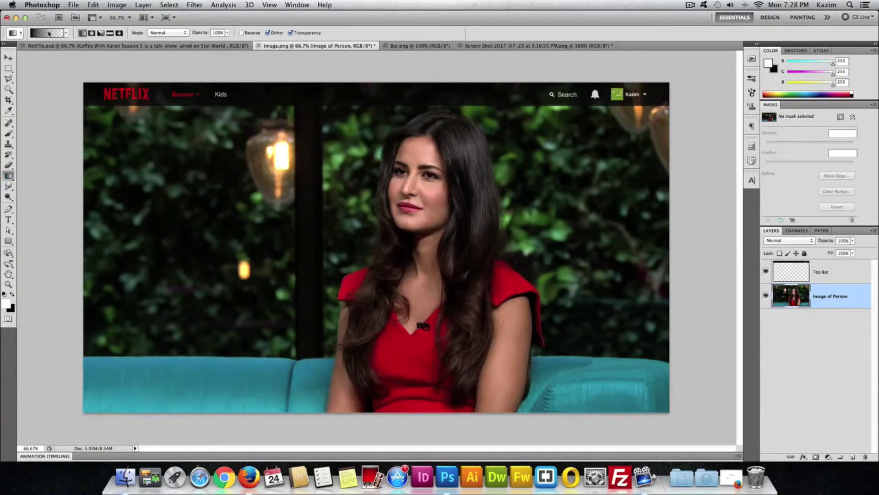
left_click(66, 32)
left_click(32, 50)
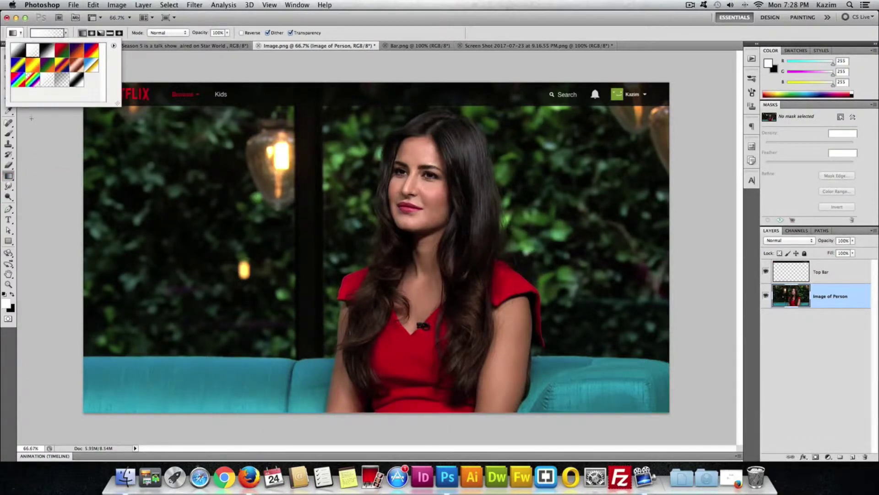
key("Return")
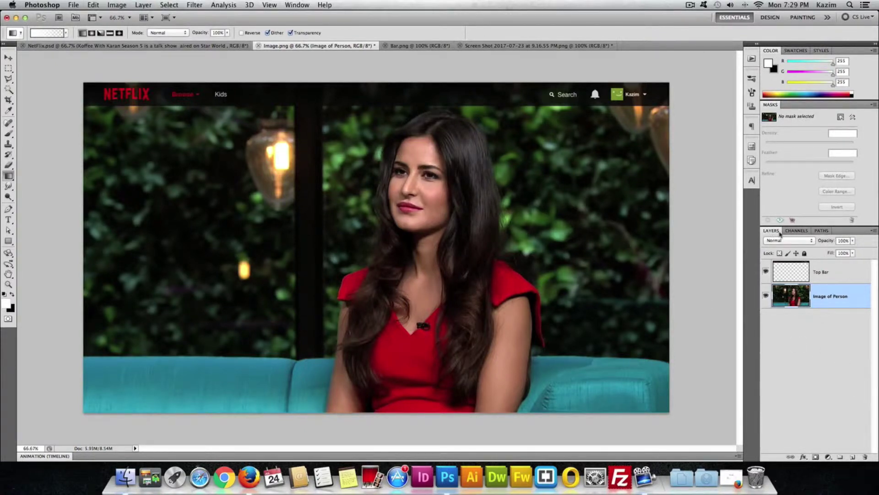
Create a new layer directly above Image of Person and name it Gradient
left_click(852, 457)
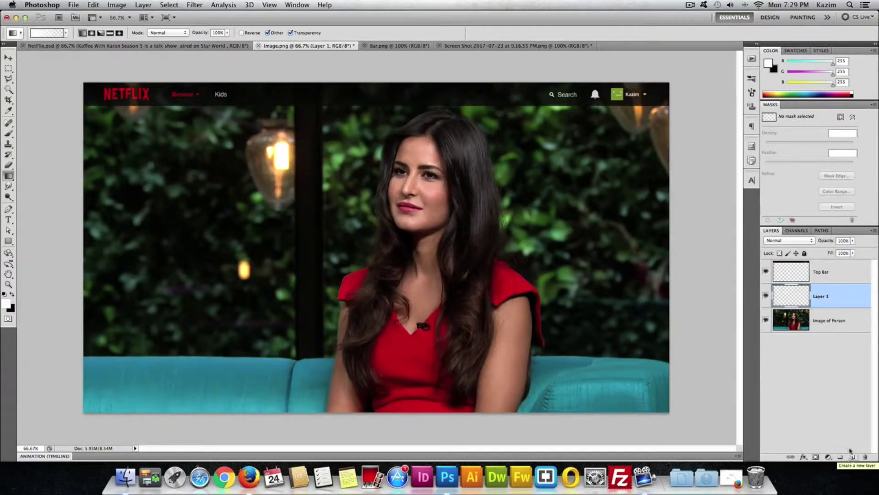
double_click(820, 296)
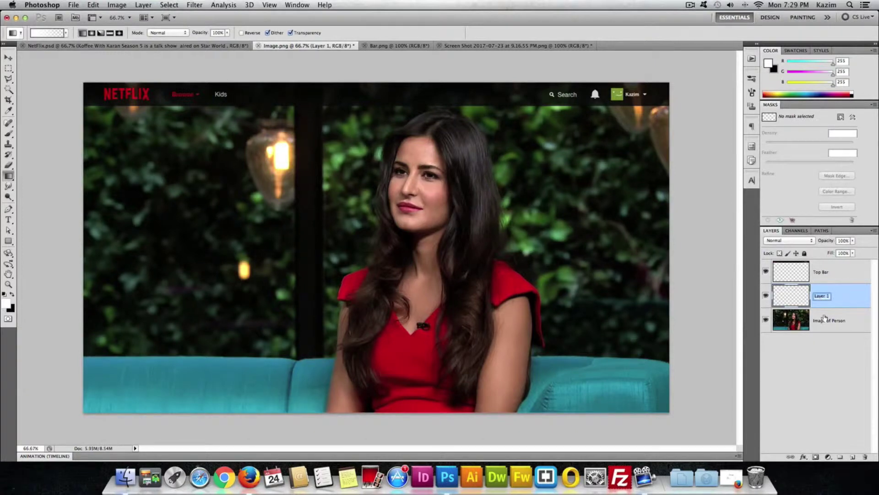
type("Gradient")
key("Return")
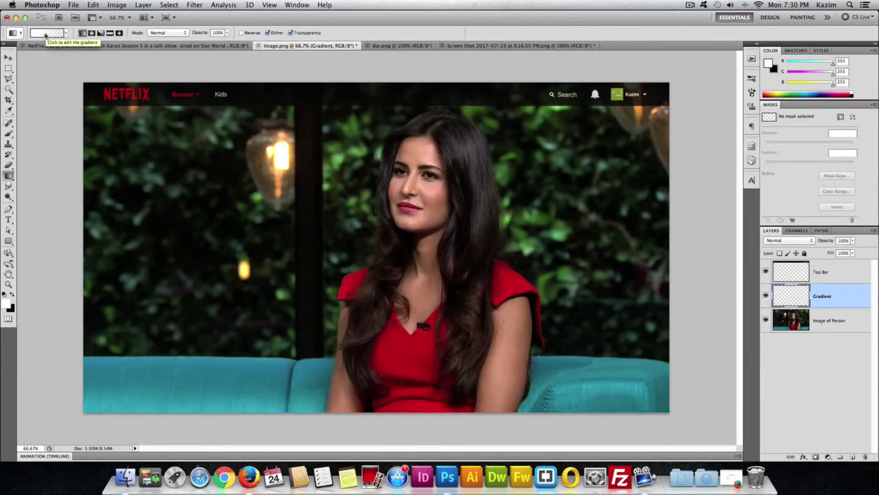
Edit the gradient and set its starting colour stop at 0% to black (000000)
left_click(44, 34)
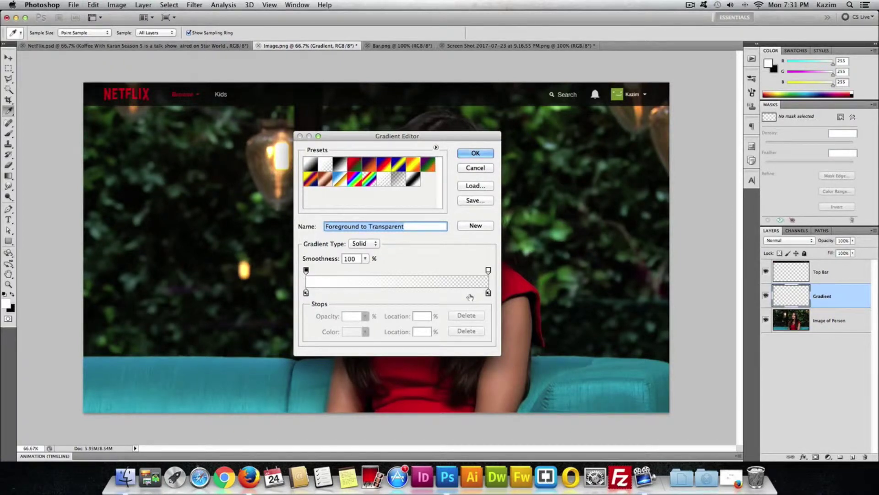
double_click(306, 293)
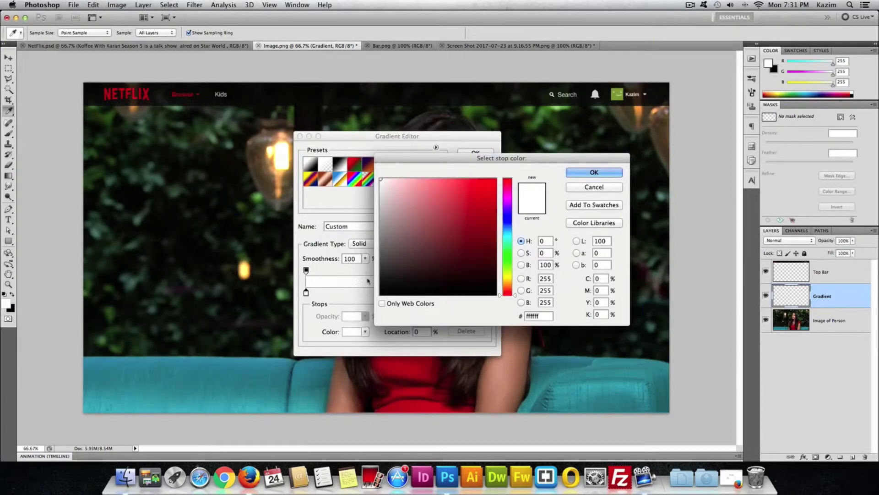
left_click_drag(470, 158, 494, 177)
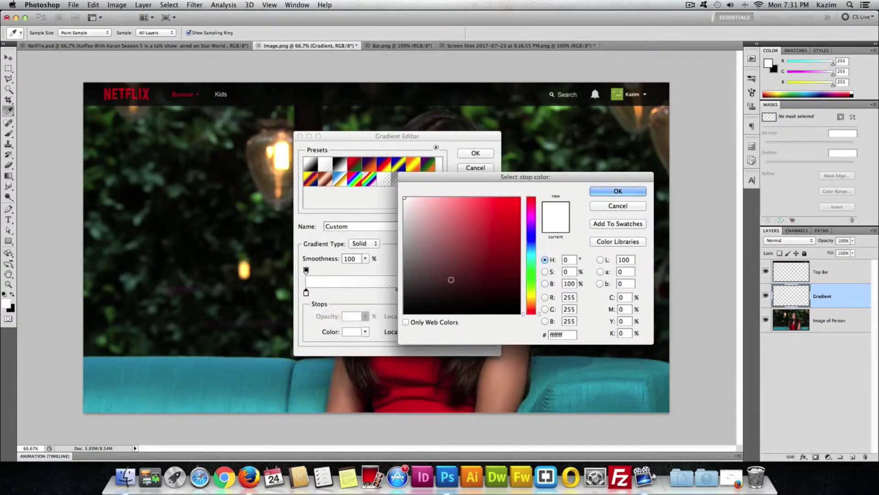
left_click(403, 315)
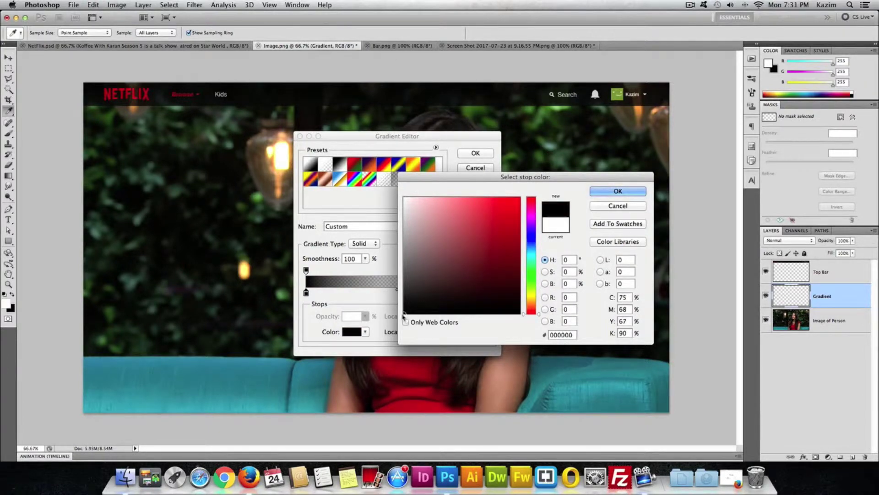
left_click(640, 192)
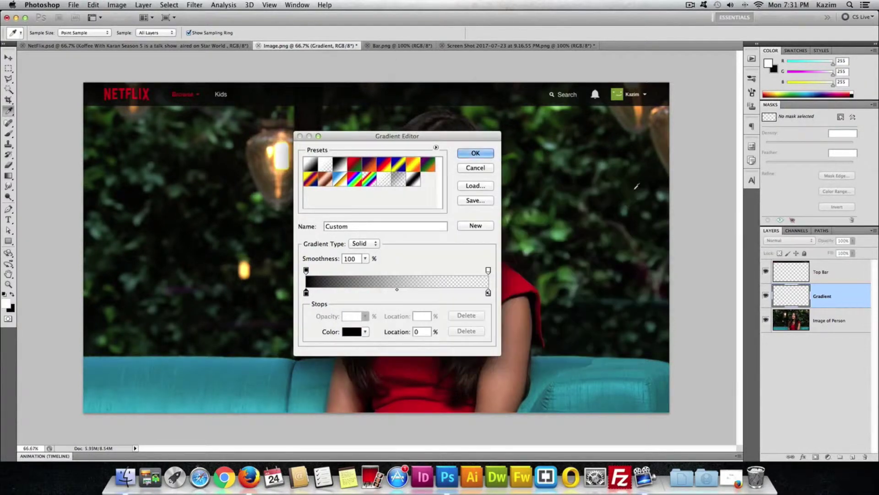
Set the gradient's ending colour stop at 100% to black (000000) and apply the gradient horizontally from the banner's left edge to the woman's hair
left_click(488, 293)
double_click(488, 292)
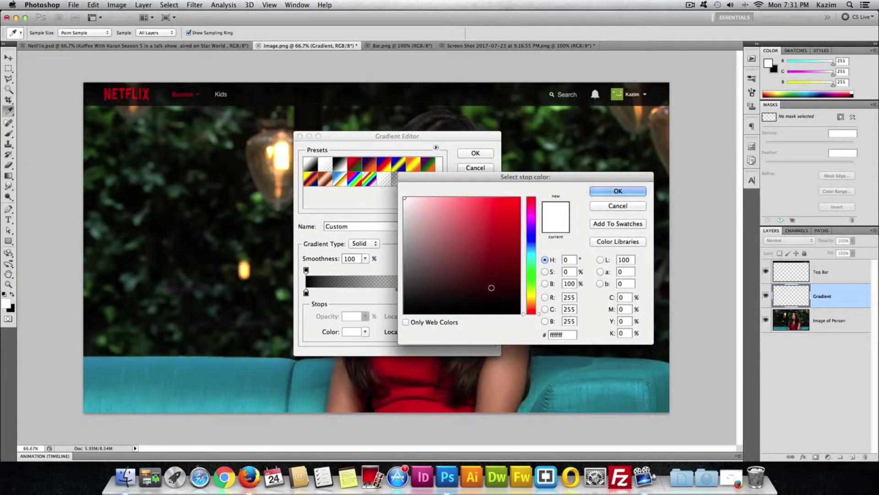
left_click_drag(456, 253, 456, 315)
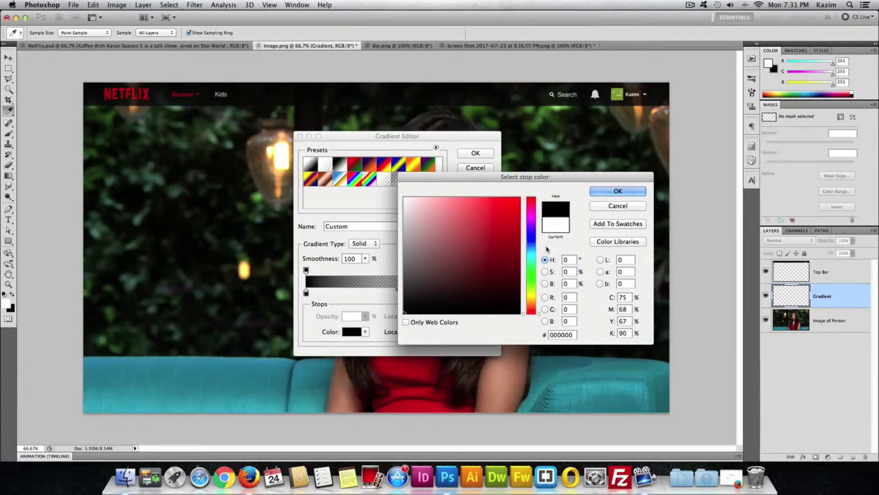
left_click(619, 192)
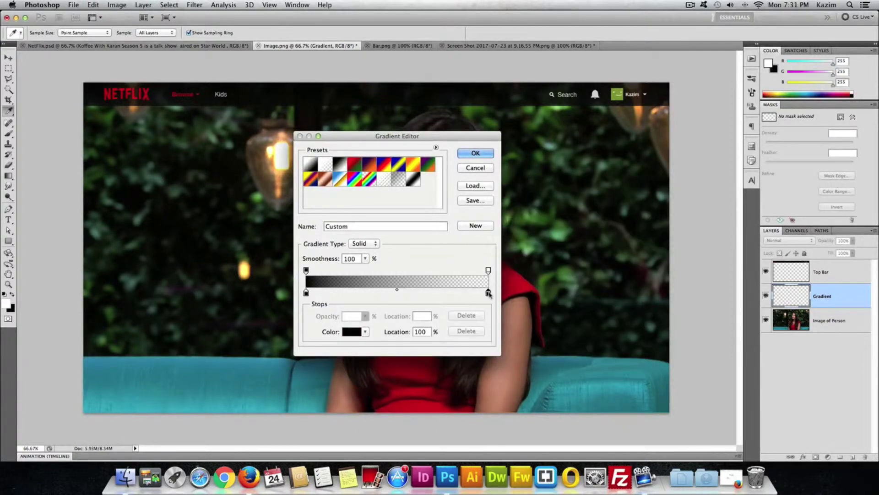
left_click(489, 271)
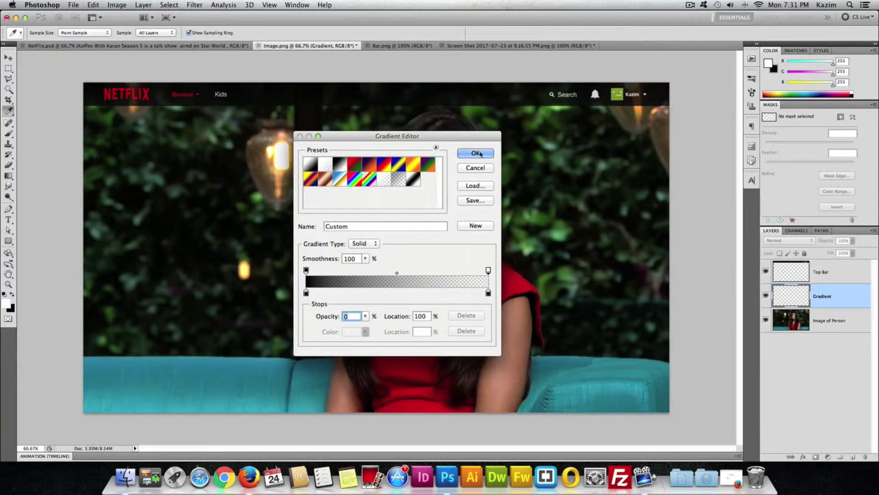
key("Return")
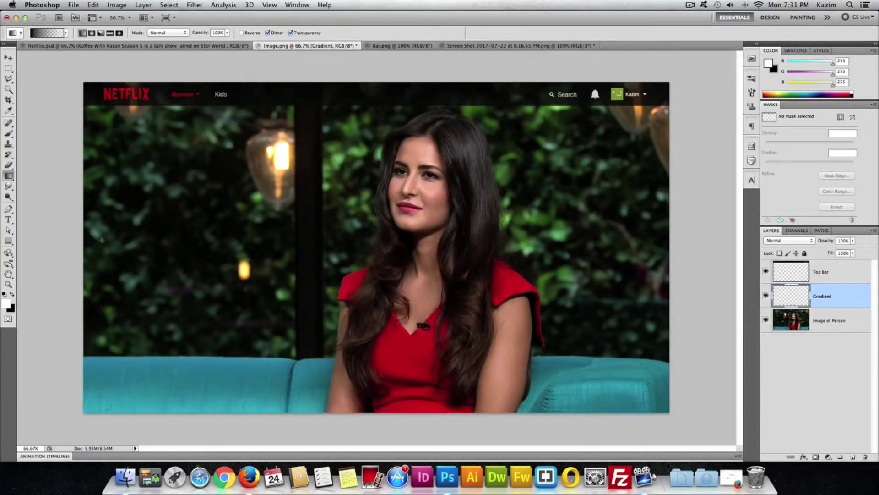
left_click_drag(102, 239, 367, 228)
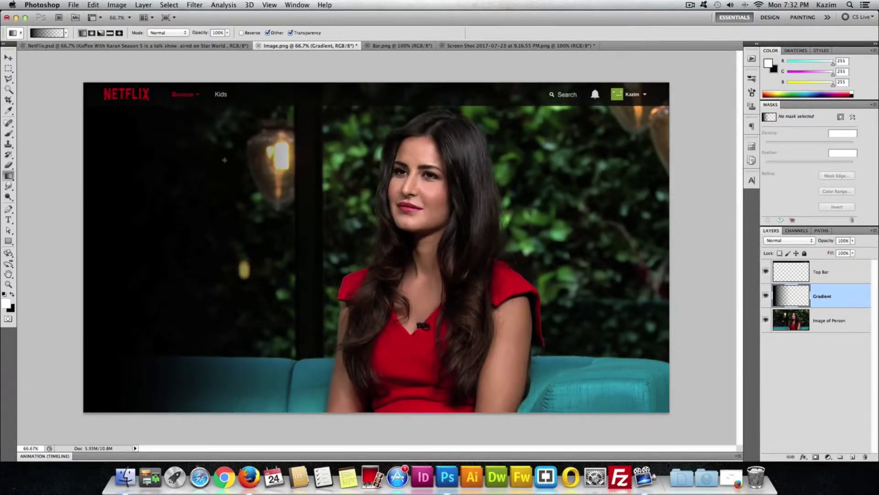
Move the Image of Person layer to the right so the woman sits slightly right of the banner's centre
left_click(9, 59)
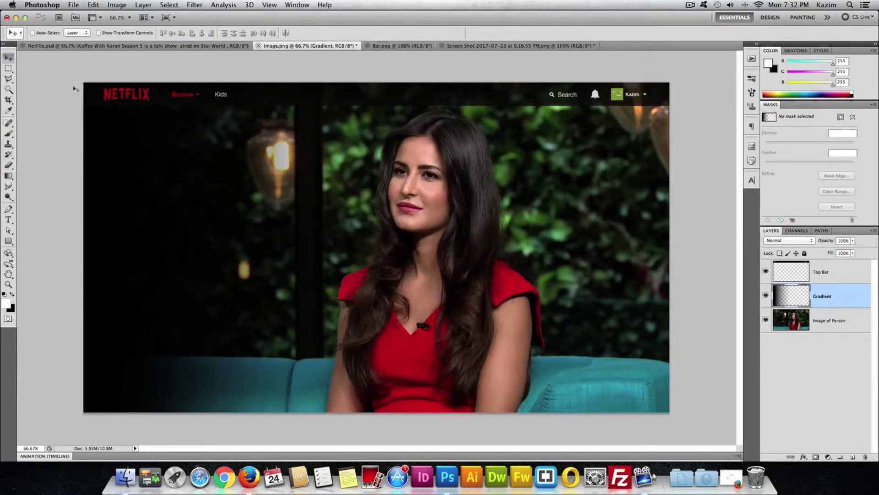
left_click(820, 325)
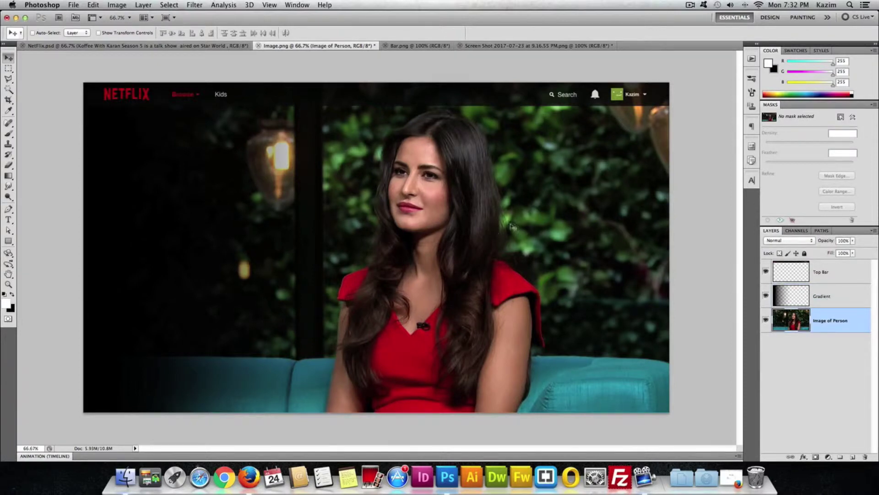
left_click_drag(513, 227, 518, 226)
key("Left")
key("Left")
key("Left")
key("Left")
key("Left")
key("Left")
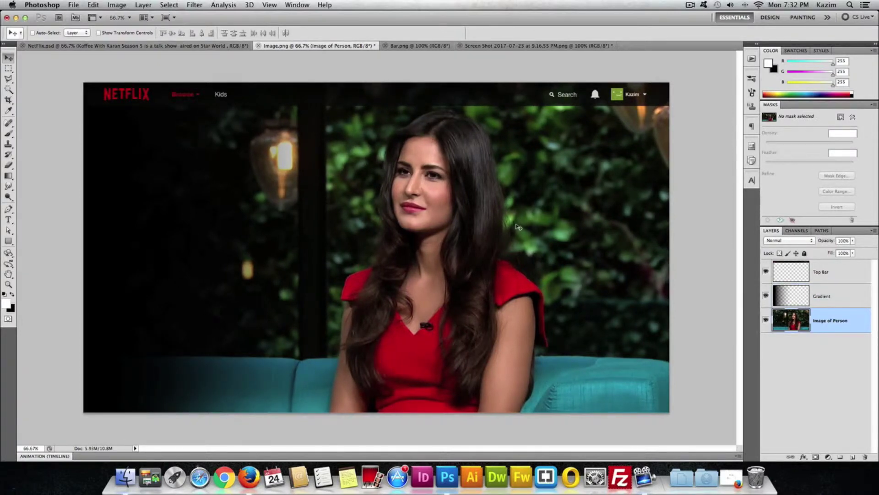
key("Right")
key("Right")
key("Right")
key("Right")
key("Right")
key("Right")
key("Right")
key("Right")
key("Right")
key("Right")
key("Right")
key("Right")
key("Right")
key("Right")
key("Right")
key("Right")
key("Right")
key("Right")
key("Right")
key("Right")
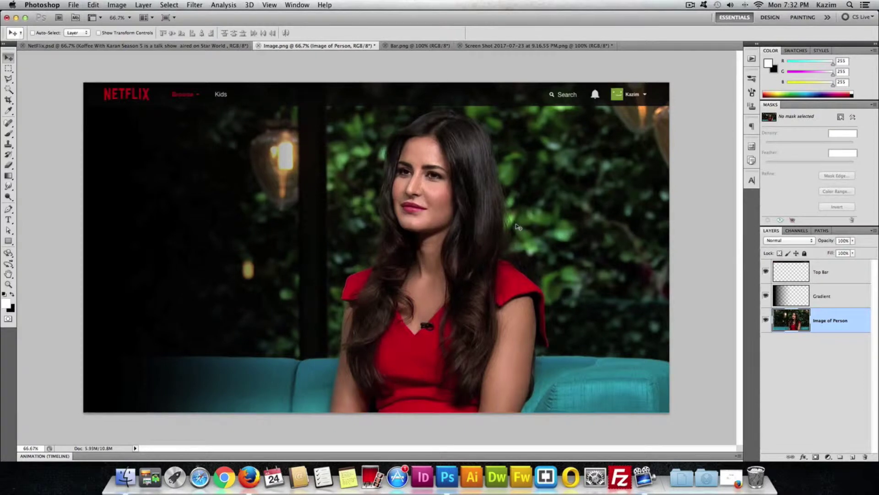
key("Right")
key("Right")
key("Right")
key("Right")
key("Right")
key("Right")
key("Right")
key("Right")
key("Right")
key("Right")
key("Right")
key("Right")
key("Right")
key("Right")
key("Right")
key("Right")
key("Right")
key("Right")
key("Right")
key("Right")
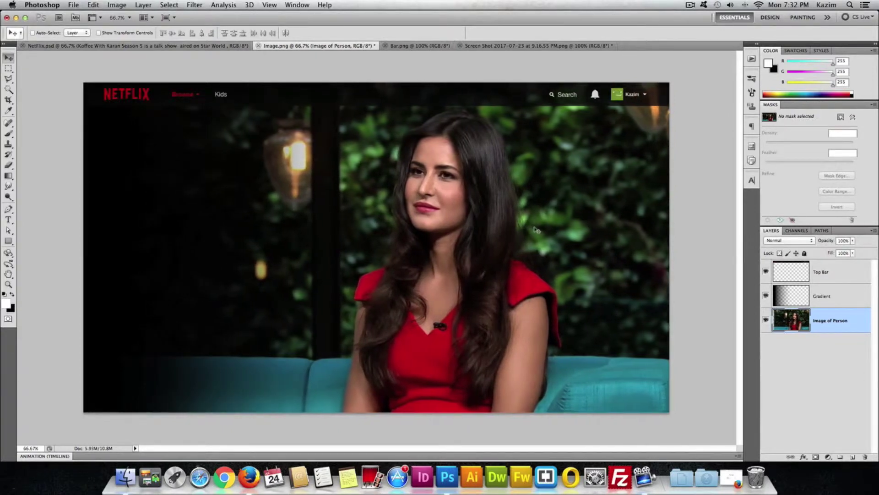
key("Right")
key("Right")
key("Right")
key("Right")
key("Right")
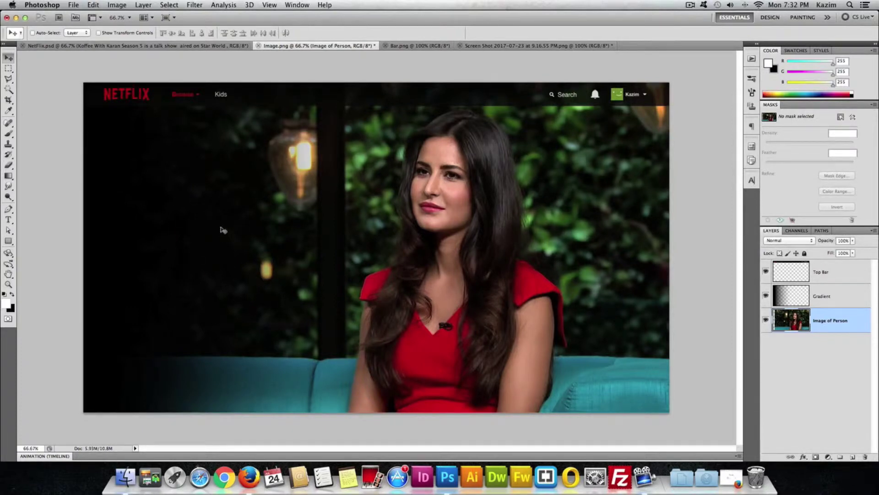
Widen the Gradient layer with Free Transform by stretching its right edge further towards the woman's face
left_click(822, 297)
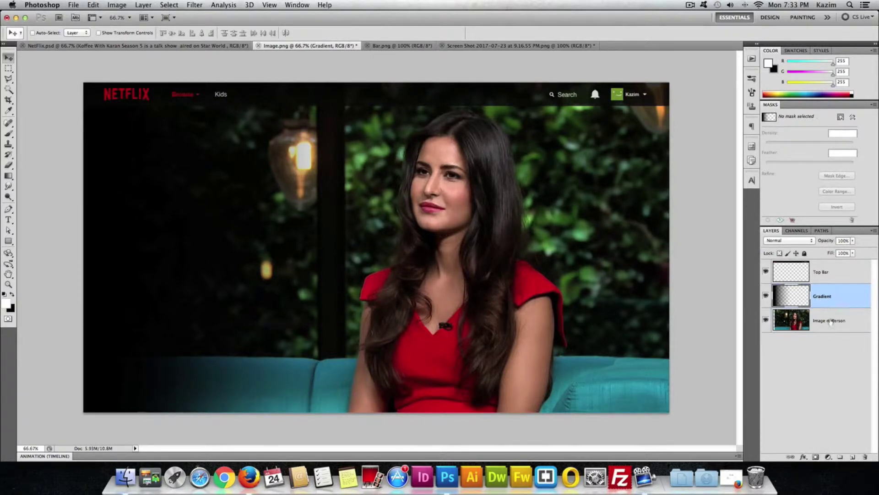
left_click(93, 4)
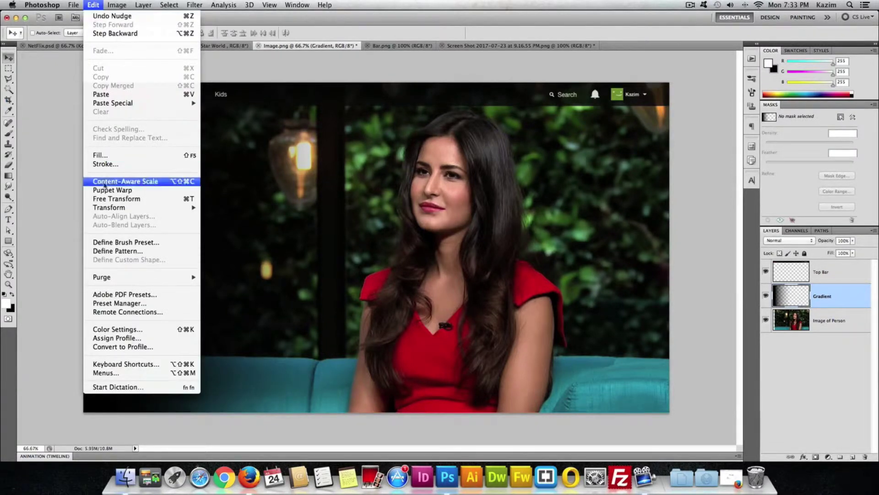
left_click(103, 200)
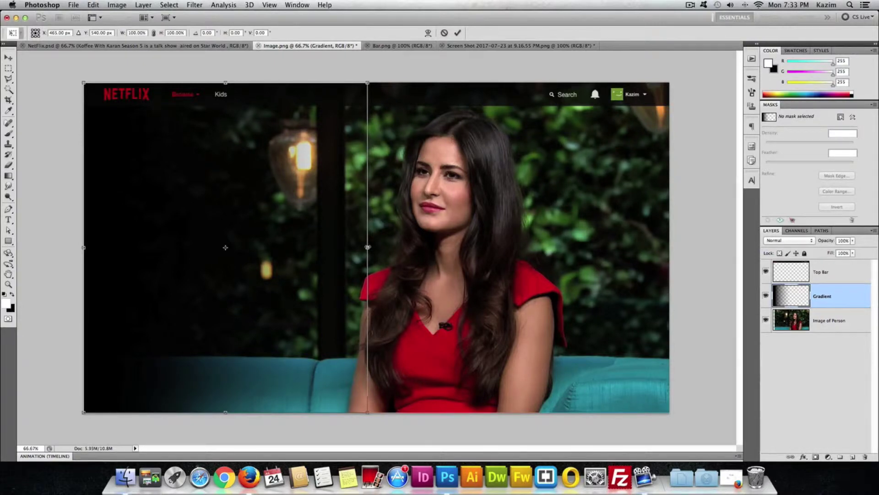
left_click_drag(368, 247, 406, 247)
key("Return")
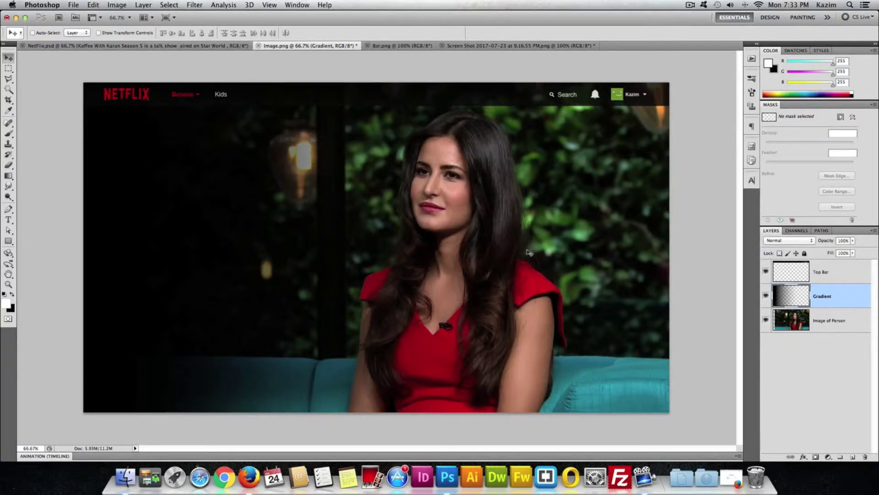
Create a new layer above Gradient and draw a thin circular frame path beside the woman's neck with the Custom Shape tool
left_click(853, 457)
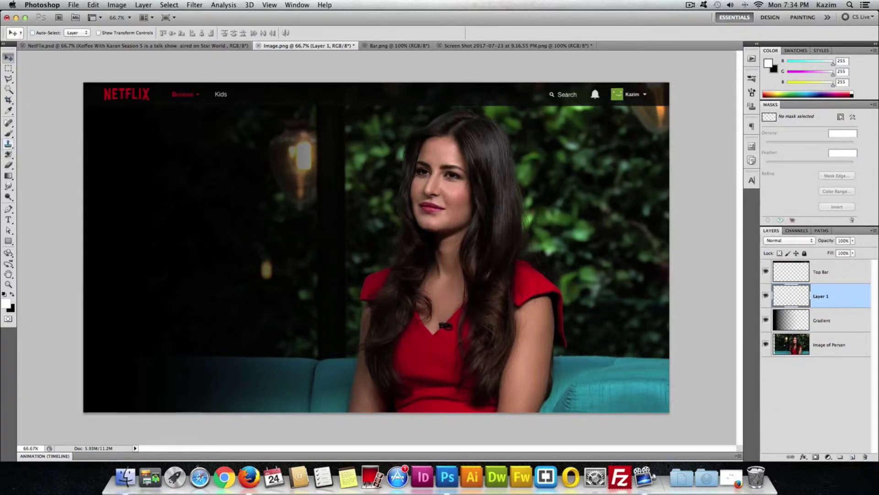
left_click(11, 246)
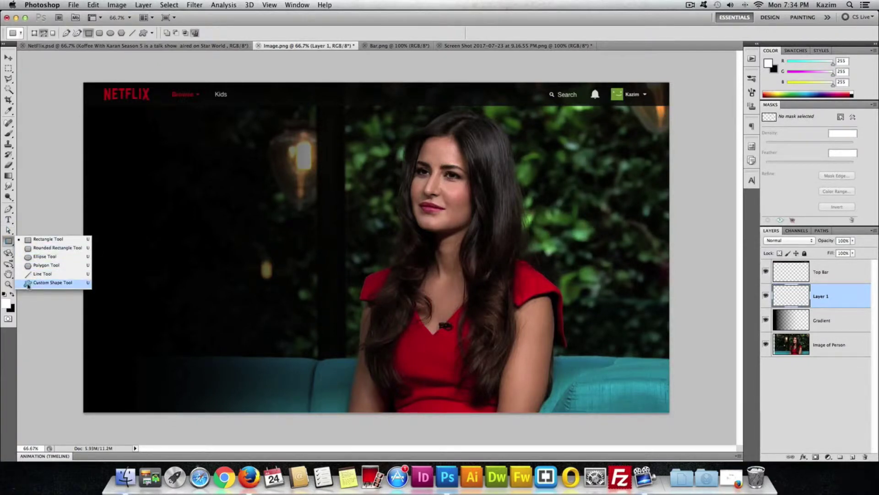
left_click(46, 283)
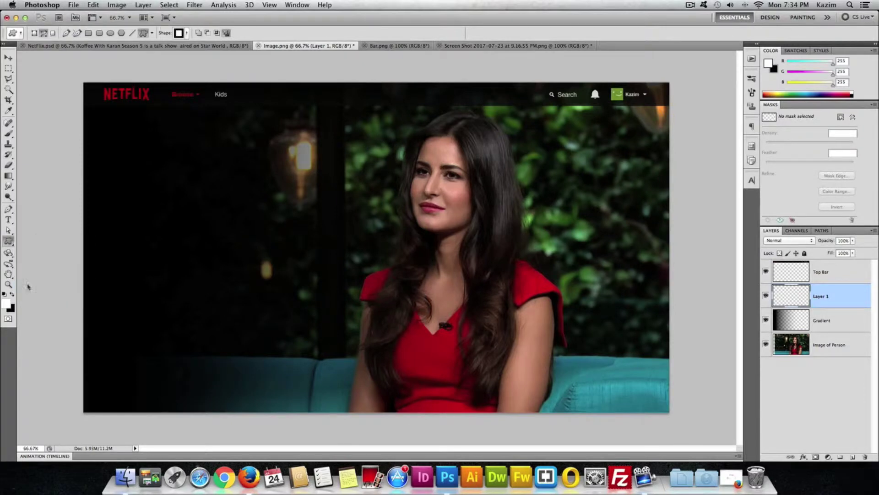
left_click(186, 34)
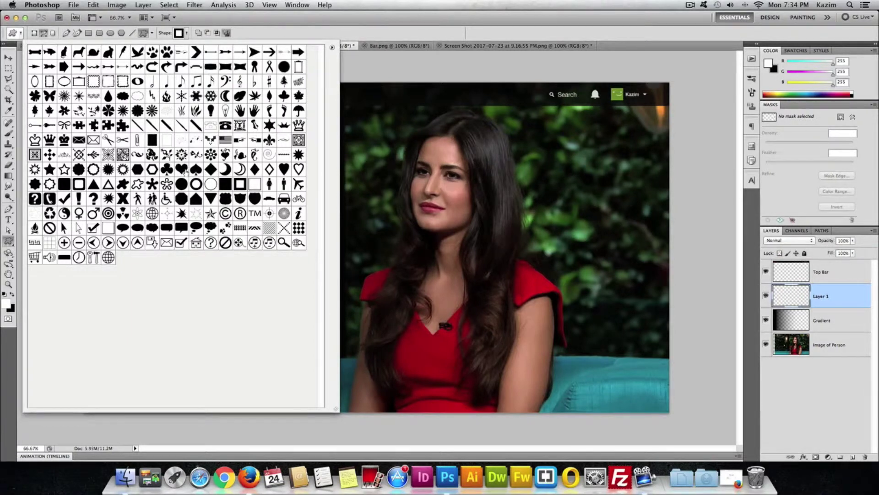
left_click(210, 185)
left_click(412, 30)
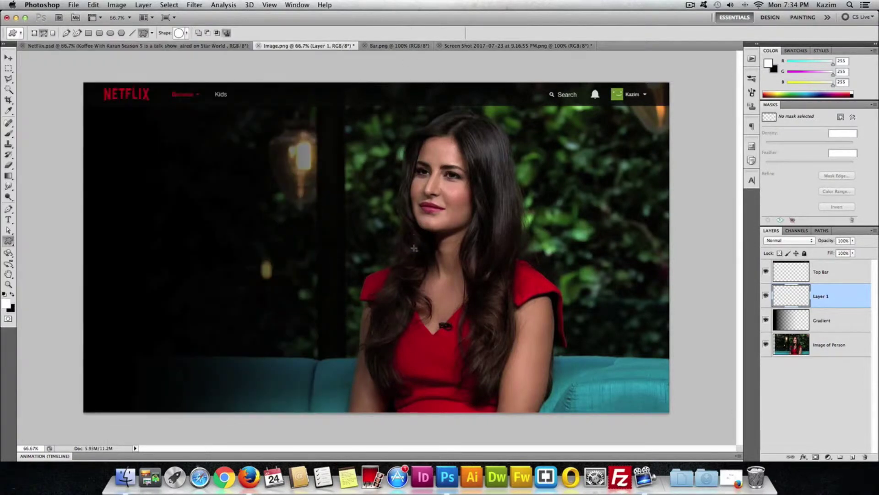
key("shift")
left_click_drag(458, 205, 539, 271)
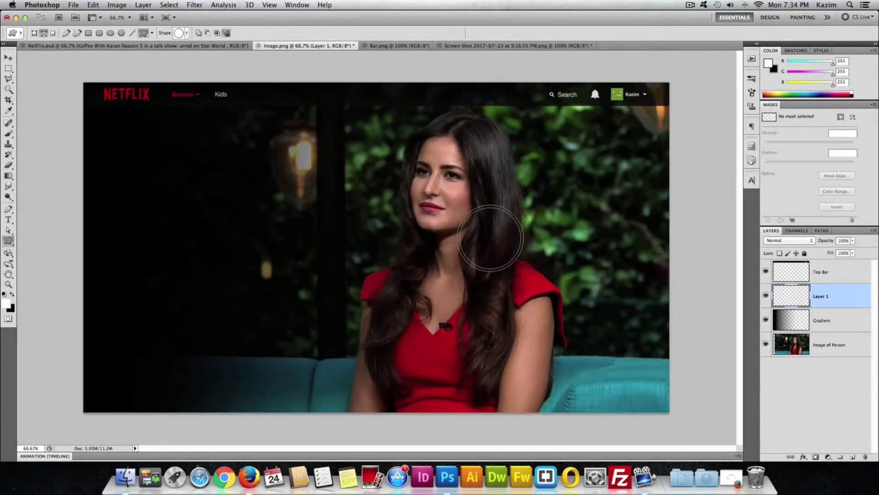
Fill the circular frame path with the white foreground colour at 100% opacity, and delete the work path
left_click(821, 231)
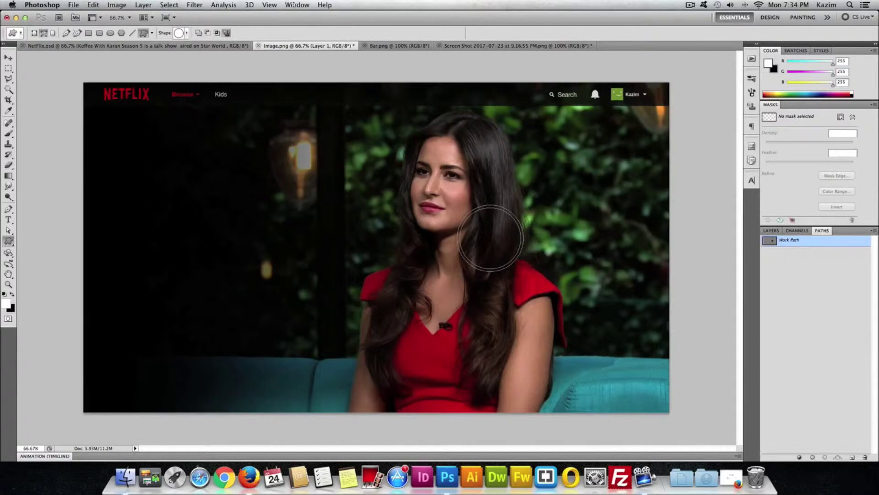
left_click(294, 5)
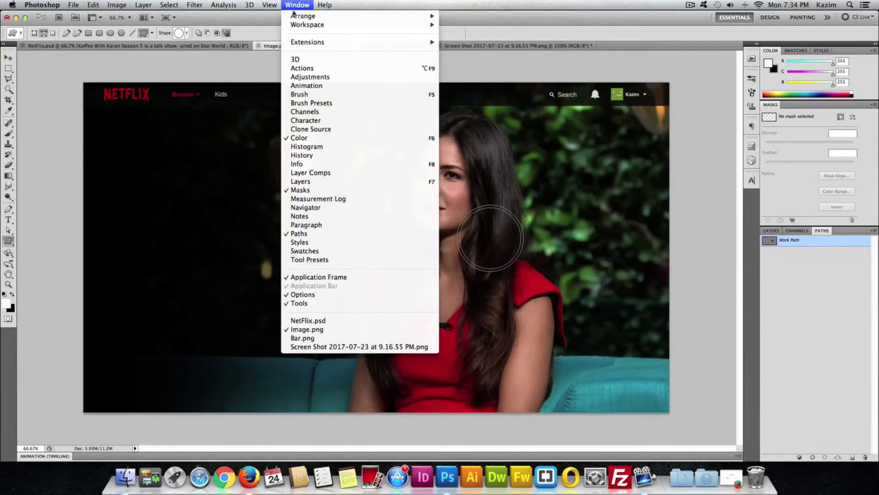
left_click(592, 22)
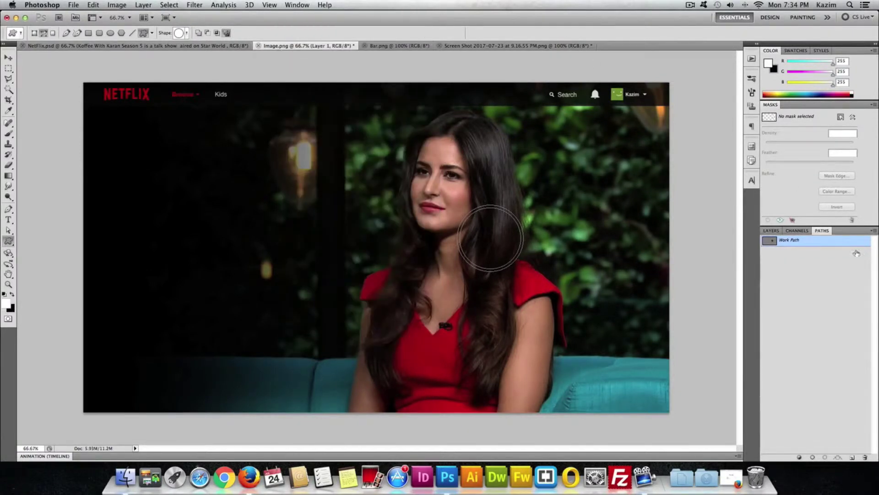
right_click(804, 242)
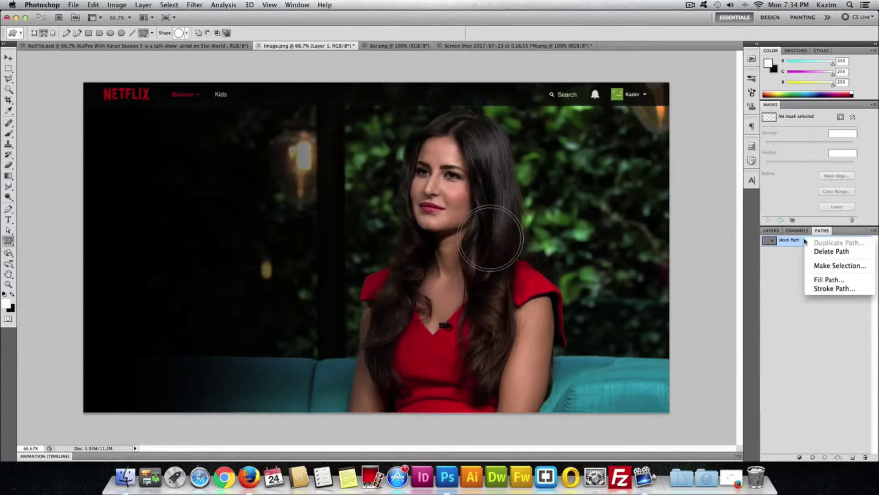
left_click(825, 279)
left_click_drag(398, 174, 341, 176)
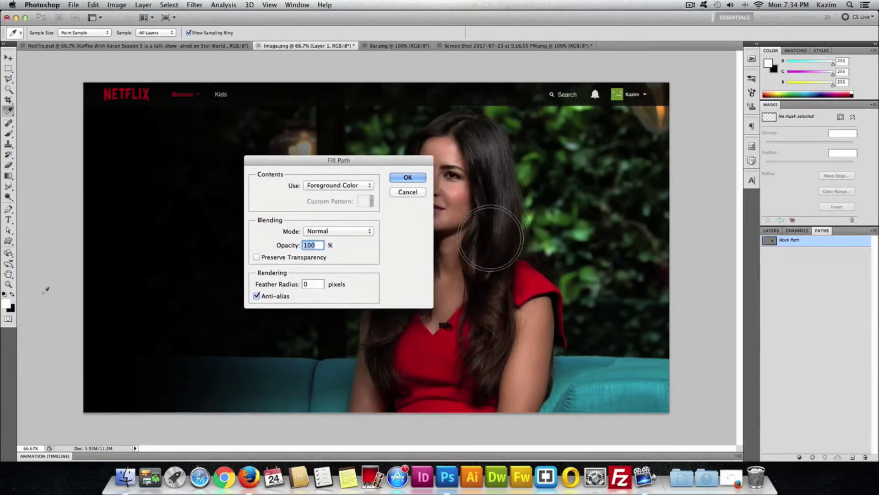
left_click(414, 177)
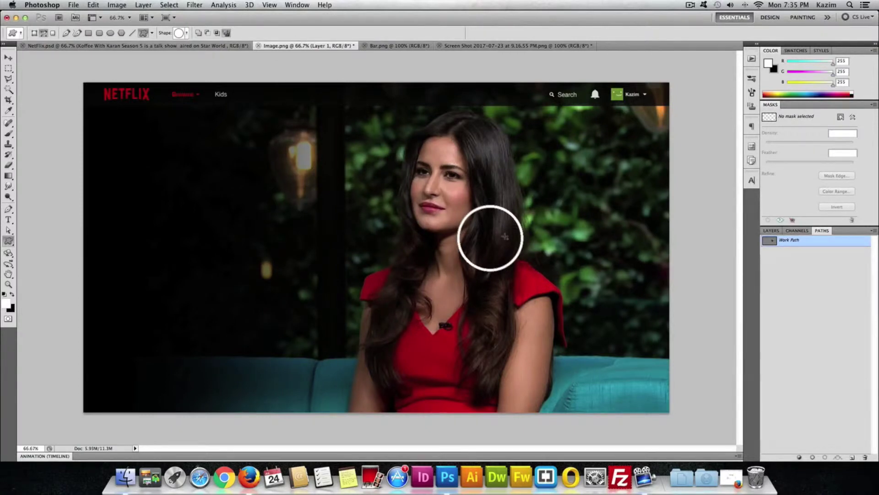
right_click(821, 244)
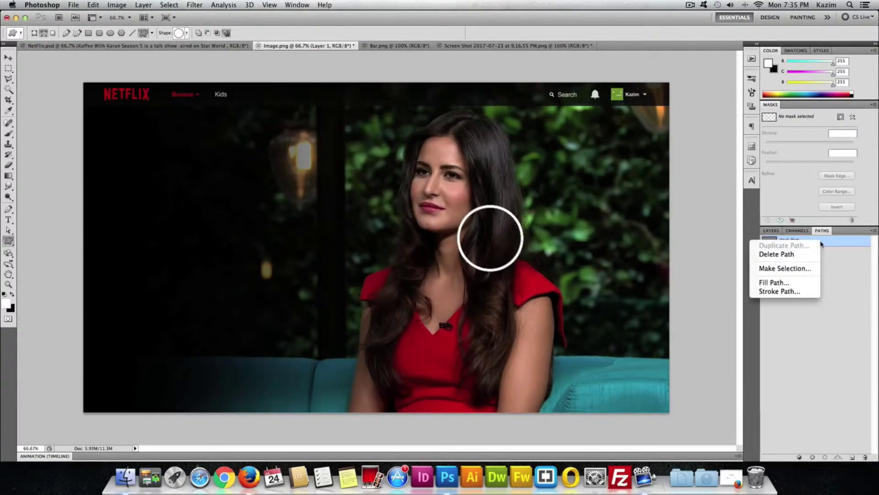
left_click(797, 255)
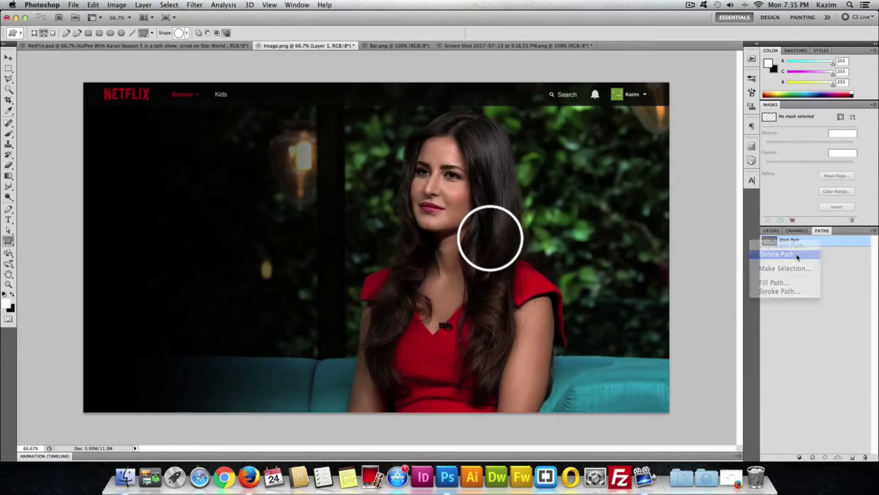
Rename the layer holding the white ring as Circle
left_click(771, 231)
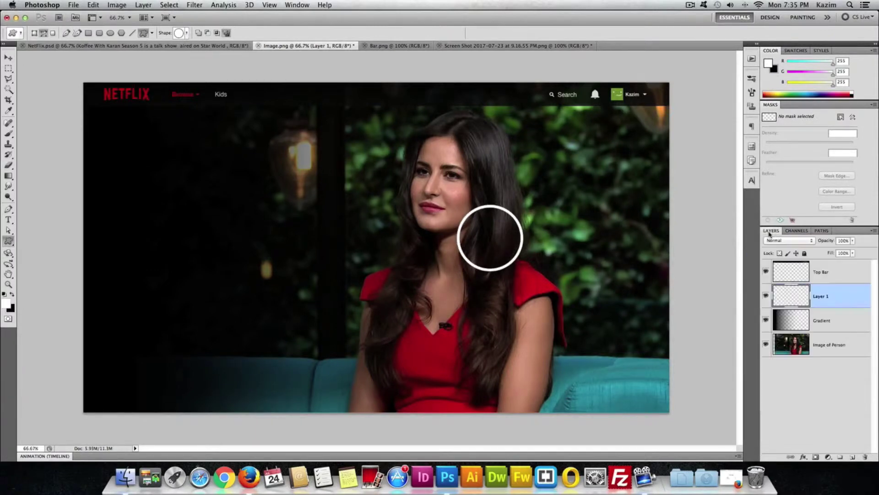
double_click(819, 296)
type("GCircle")
key("Return")
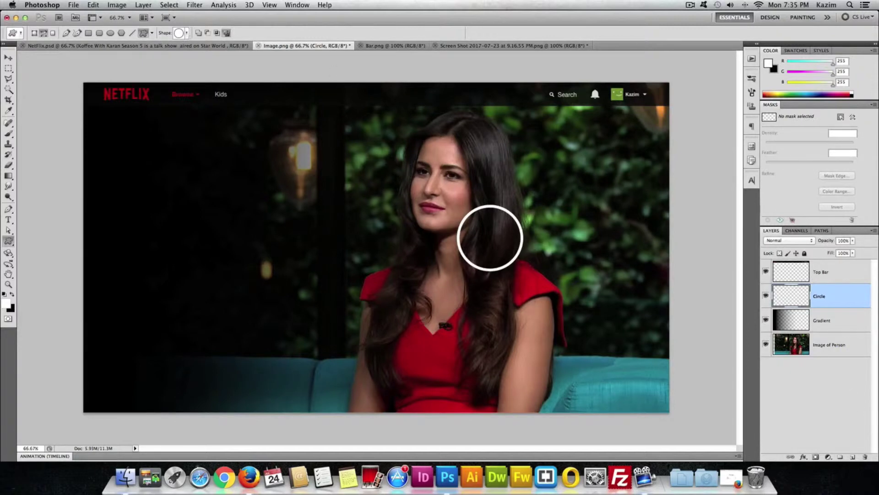
Create a new layer above Circle and draw a downward-pointing rounded triangle path beside the white ring with the Custom Shape tool
left_click(853, 456)
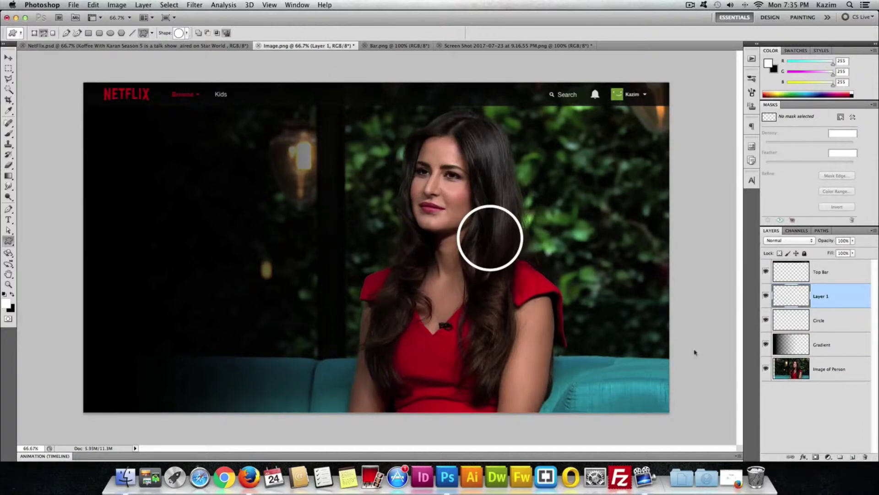
left_click(187, 33)
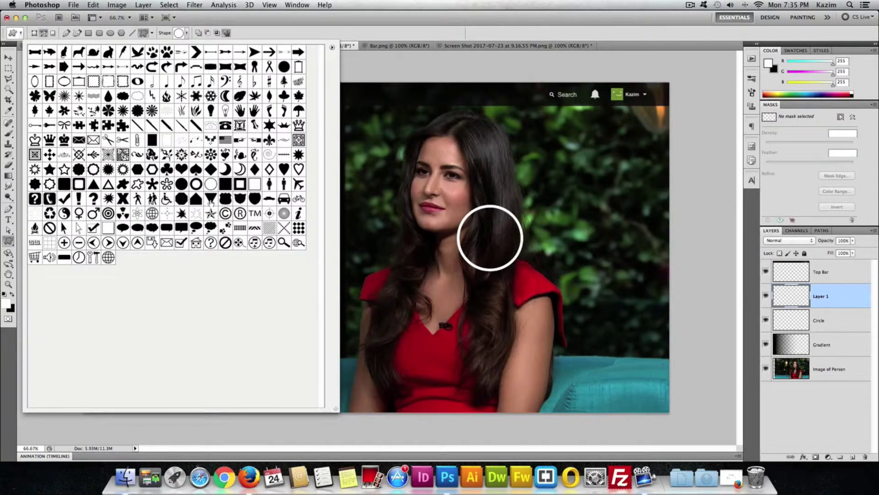
left_click(211, 199)
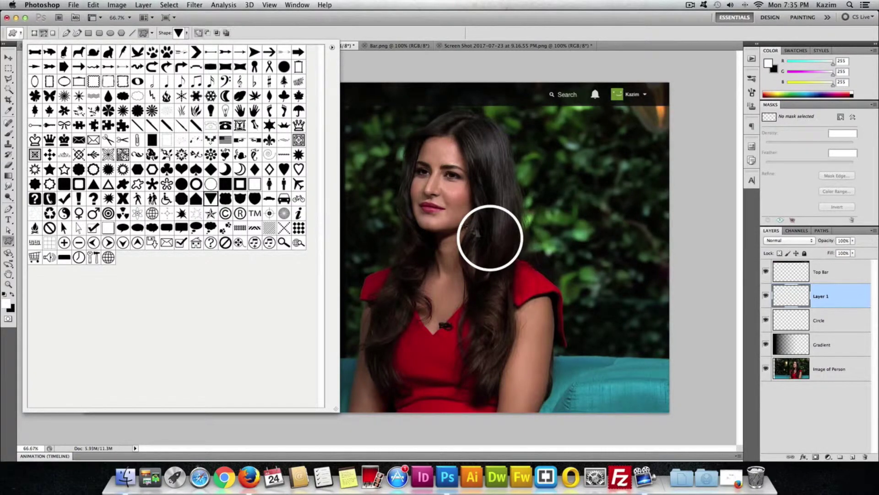
left_click(393, 229)
left_click_drag(390, 224, 430, 269)
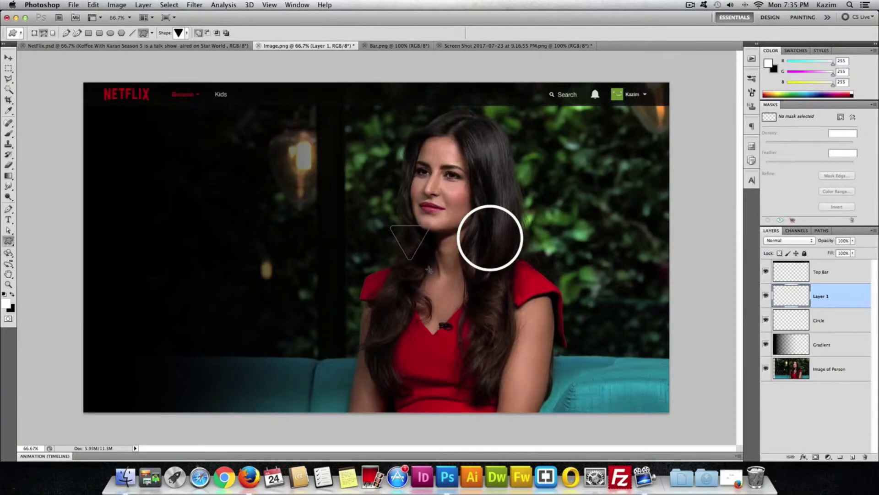
Fill the triangle path with the white foreground colour and delete the work path
left_click(821, 230)
right_click(824, 244)
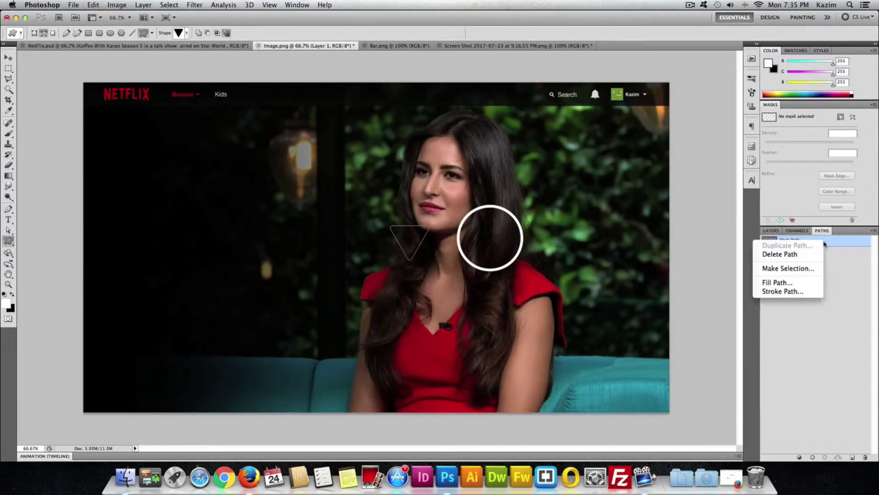
left_click(776, 281)
key("Return")
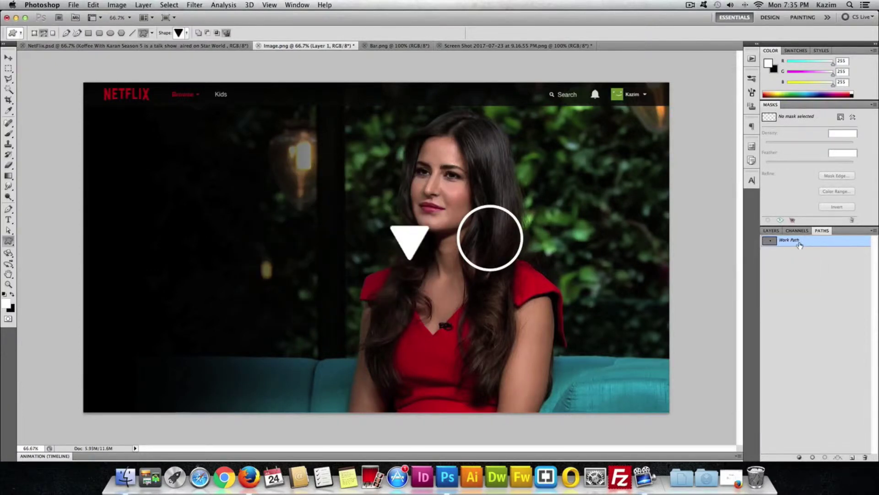
right_click(801, 240)
left_click(818, 252)
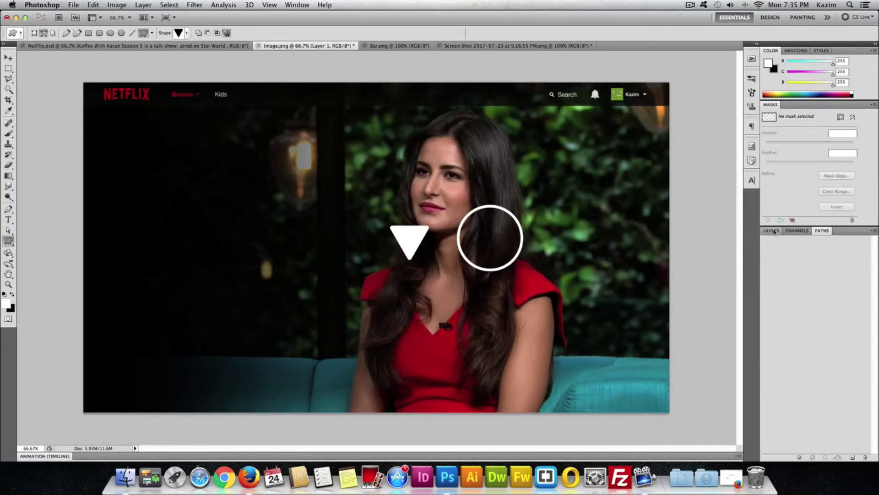
Rename the layer holding the white triangle as Triangle
left_click(770, 231)
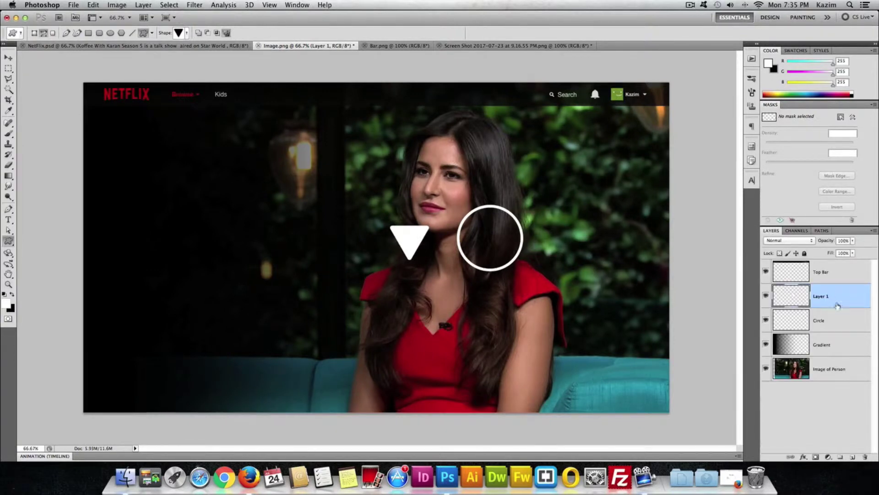
double_click(820, 298)
type("Triangle")
key("Return")
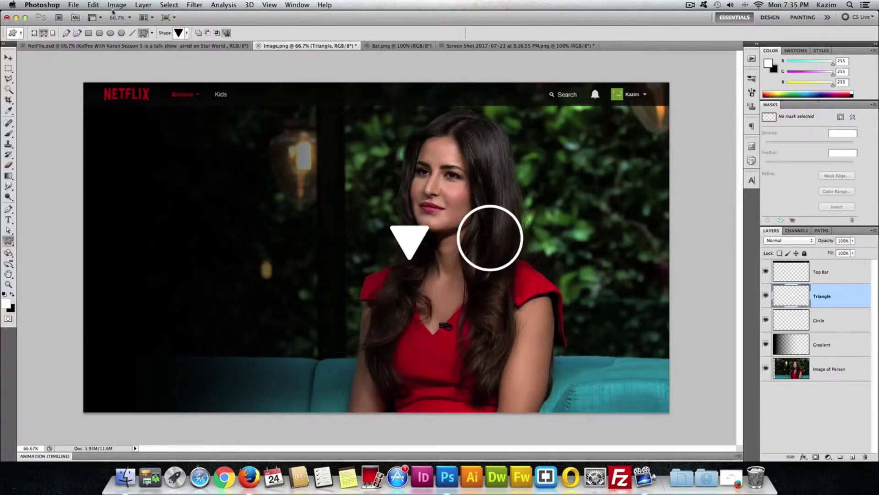
Rotate the triangle -90° with Free Transform so that it points to the right
left_click(93, 5)
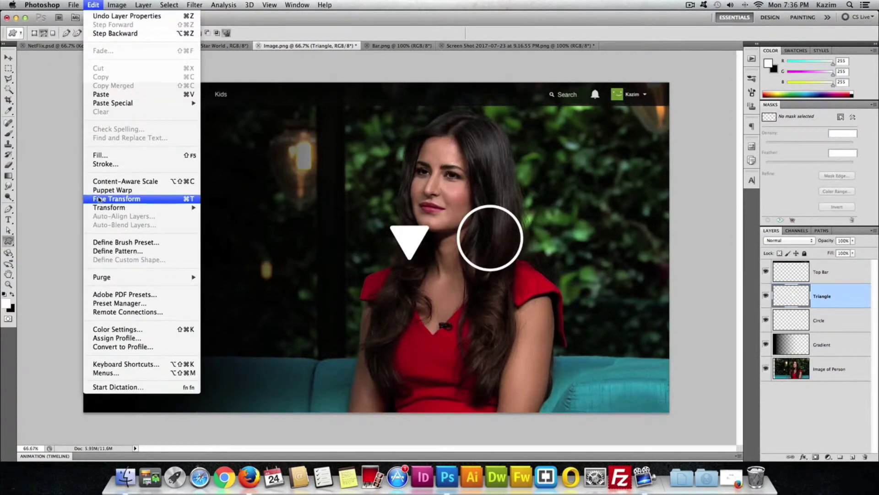
left_click(185, 198)
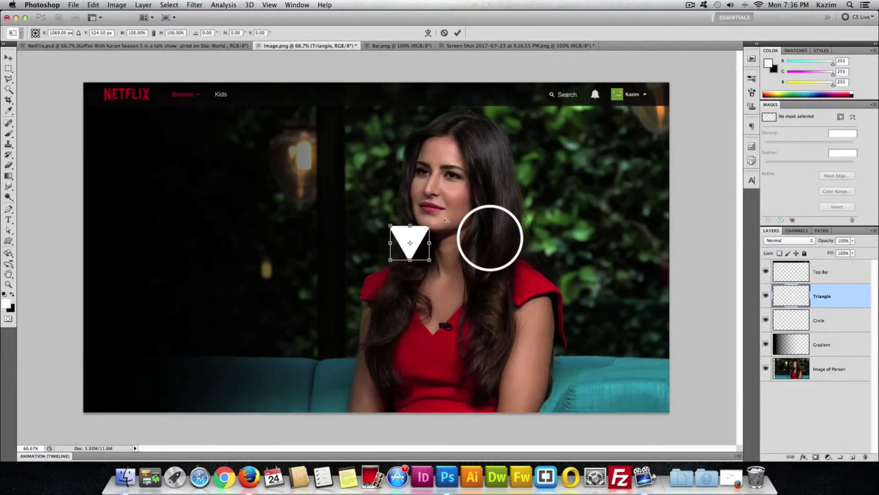
left_click_drag(446, 221, 394, 208)
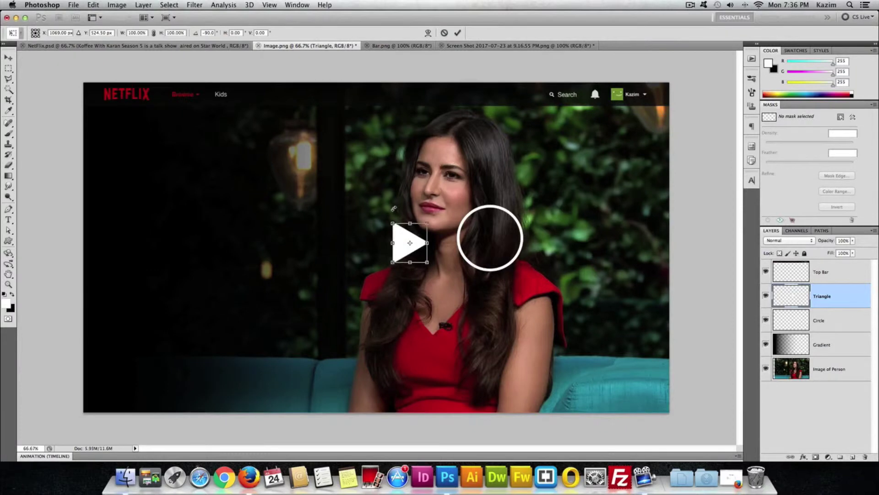
key("Return")
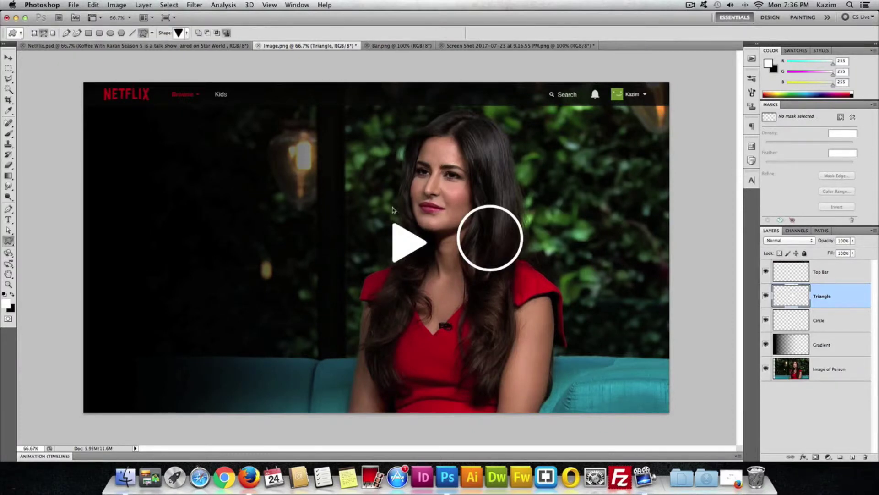
Move the triangle inside the white ring and scale it down slightly with Free Transform
left_click(9, 58)
left_click_drag(402, 249, 485, 244)
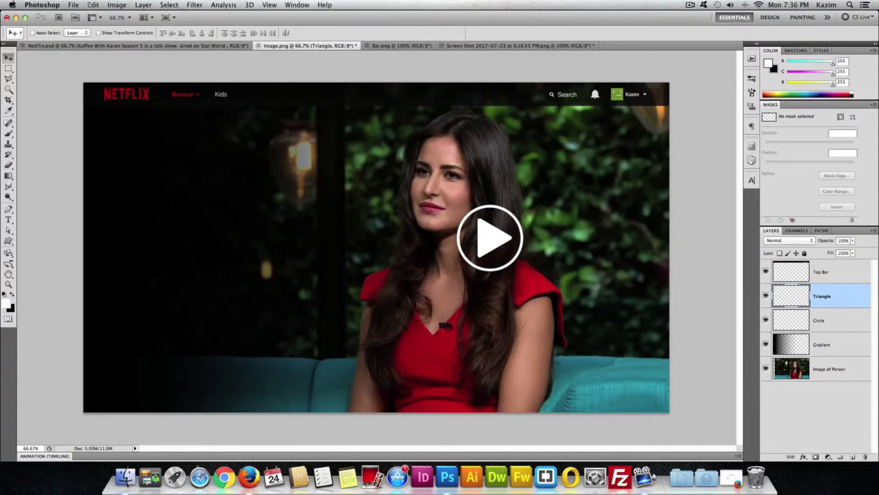
left_click(94, 5)
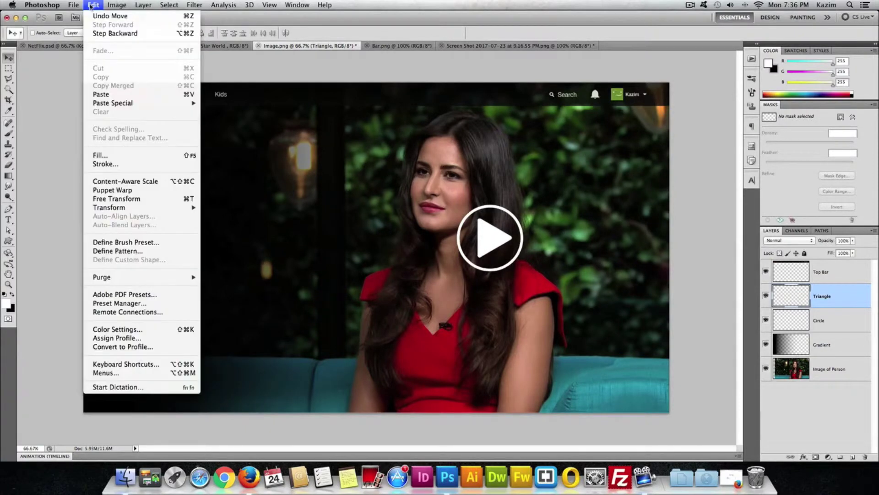
left_click(101, 199)
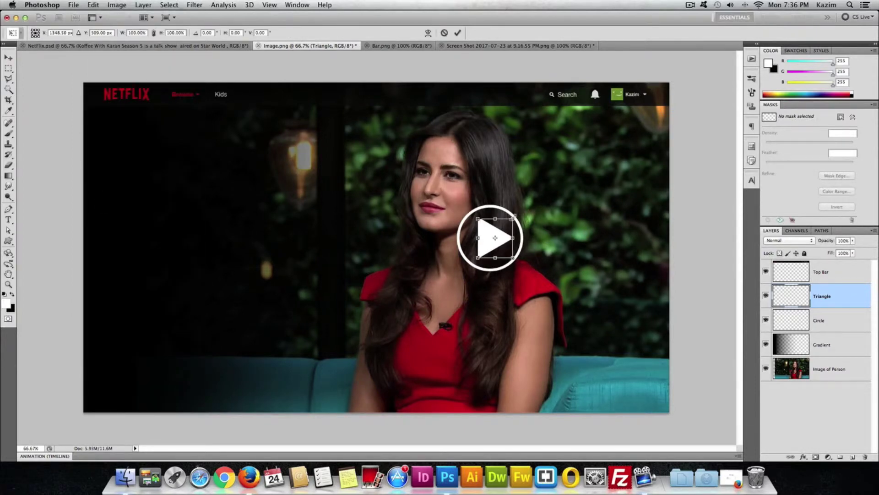
left_click_drag(513, 219, 506, 225)
key("Return")
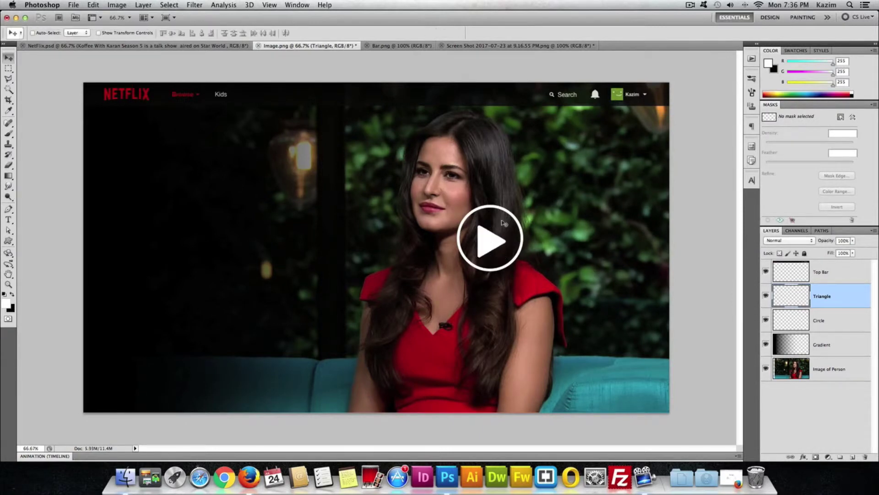
Nudge the triangle up and to the right until it sits centred in the ring
key("Up")
key("Up")
key("Up")
key("Up")
key("Up")
key("Up")
key("Up")
key("Up")
key("Up")
key("Right")
key("Right")
key("Right")
key("Right")
key("Right")
key("Right")
key("Right")
key("Right")
key("Right")
key("Right")
Merge the Triangle and Circle layers and rename the merged layer as Play Button
left_click(835, 321, "shift")
right_click(835, 315)
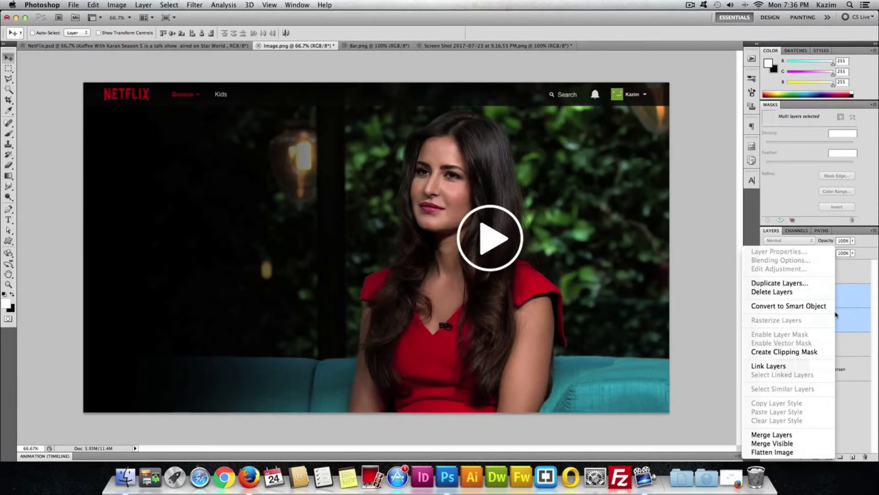
left_click(763, 434)
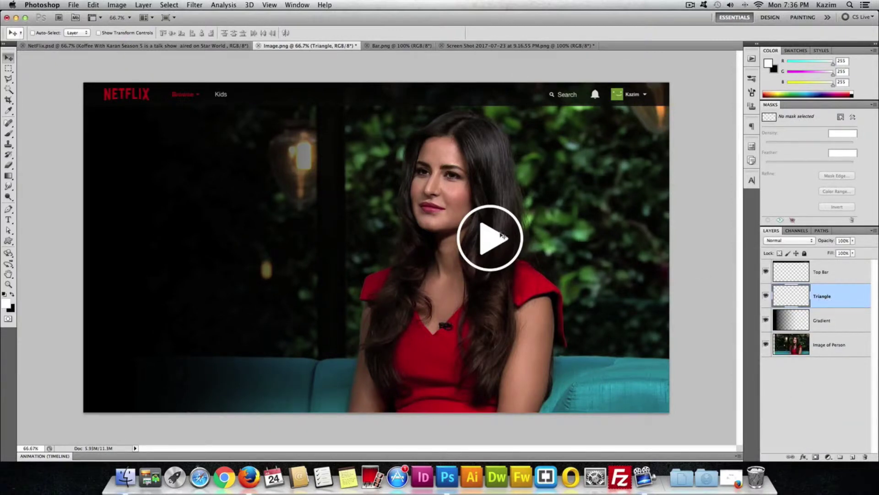
double_click(823, 297)
type("Play Button")
key("Return")
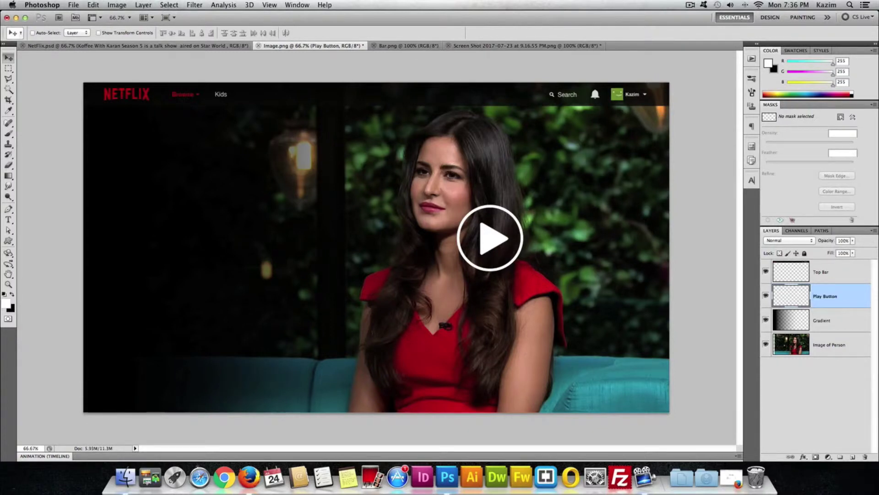
Lower the Play Button layer's opacity to 80% and move the icon slightly down and to the left
left_click(852, 242)
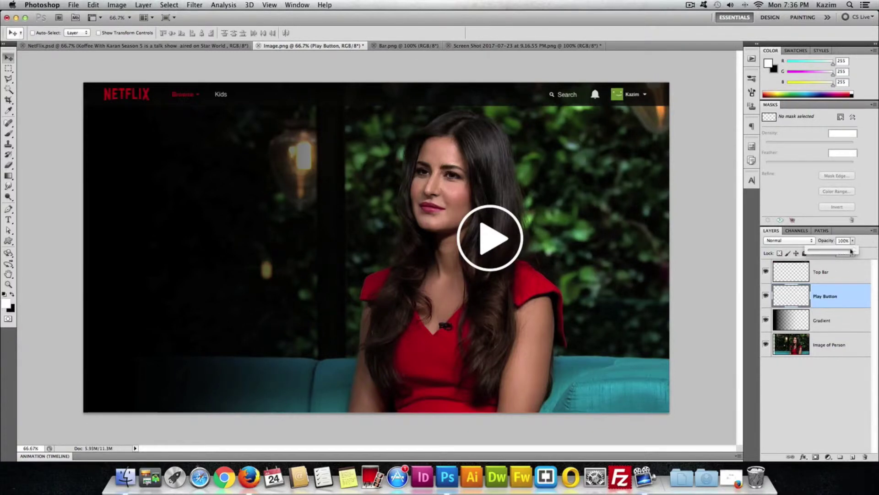
left_click_drag(854, 253, 851, 252)
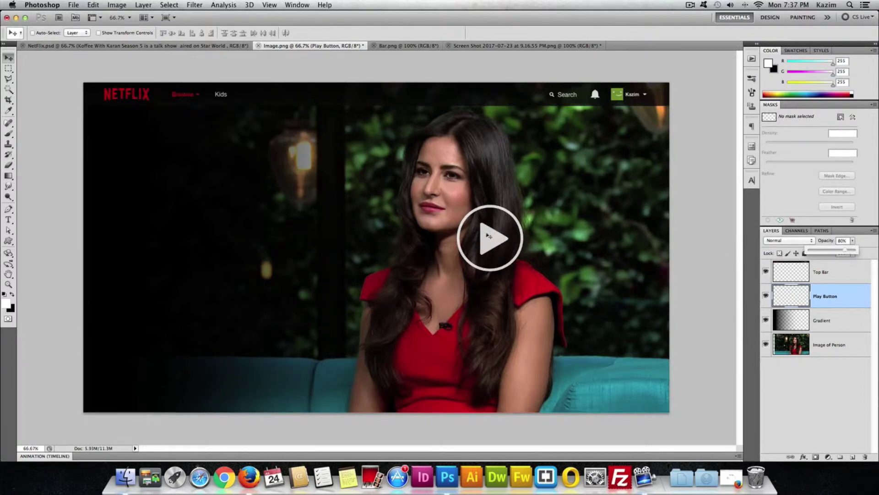
left_click_drag(495, 239, 486, 249)
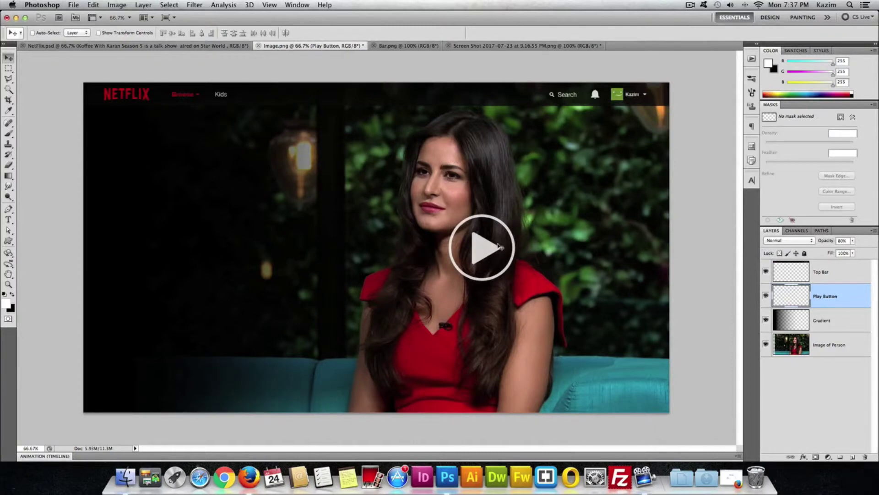
Check the finished NetFlix.psd design, and add the title text "Koffee with Karan" over the dark area of Image.png
left_click(139, 46)
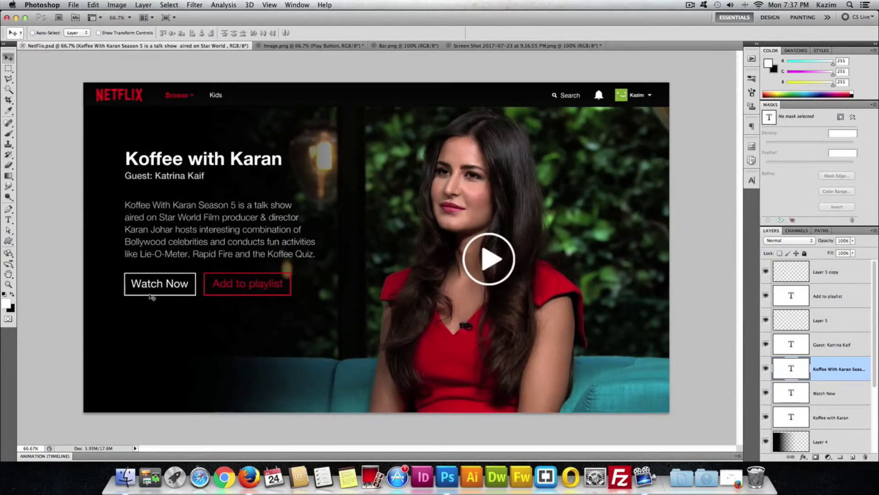
left_click(305, 48)
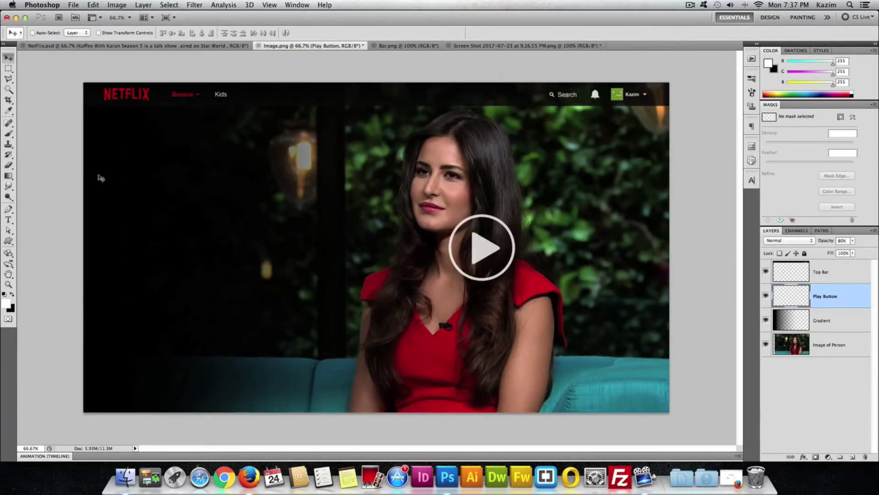
left_click(9, 219)
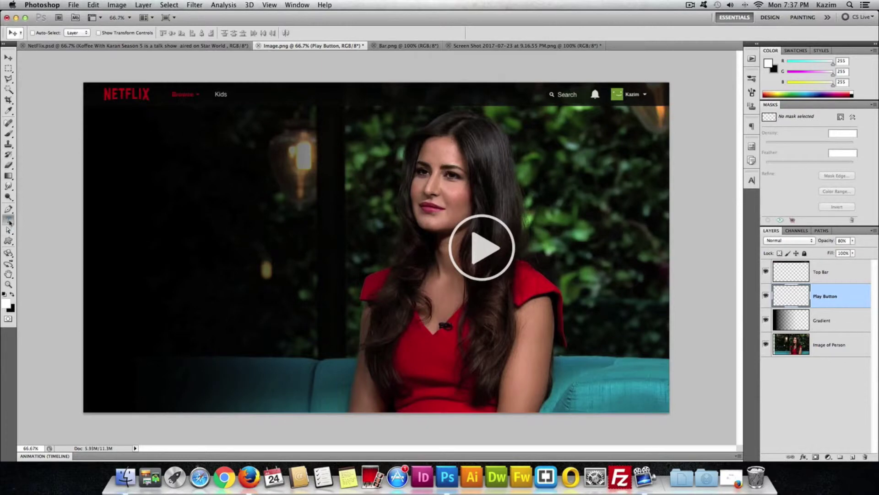
left_click(145, 159)
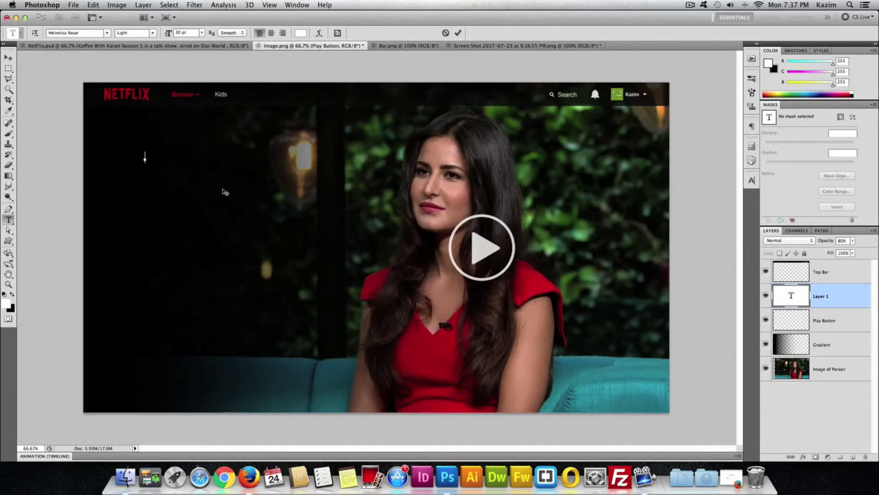
type("Koffee with Karan")
key("super+a")
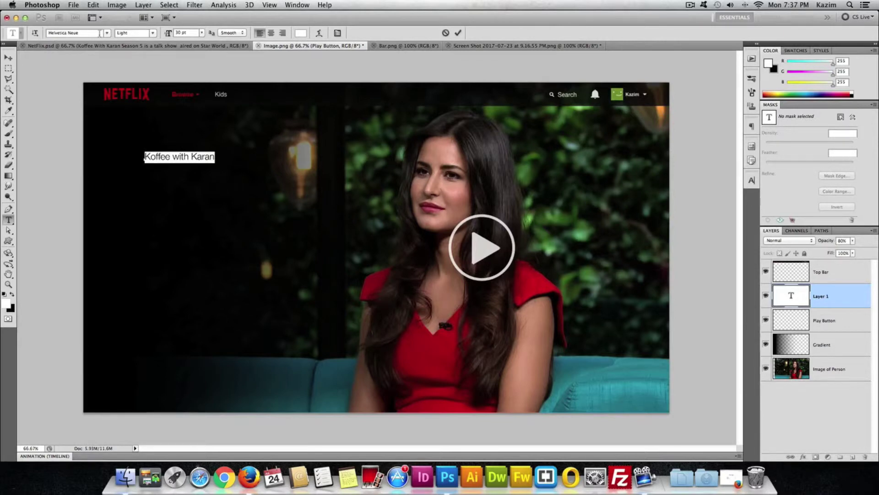
Set the title text to Bold at 60 pt and move it slightly down and to the left
left_click(153, 33)
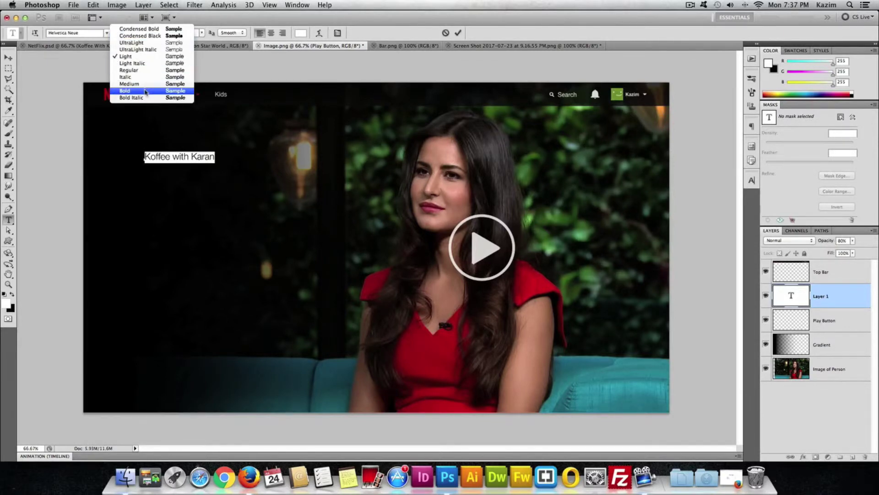
left_click(146, 91)
left_click(201, 33)
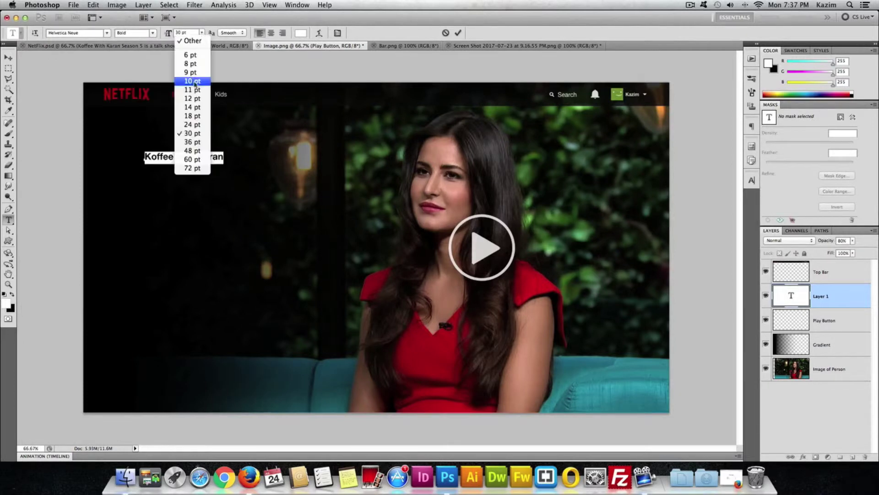
left_click(200, 160)
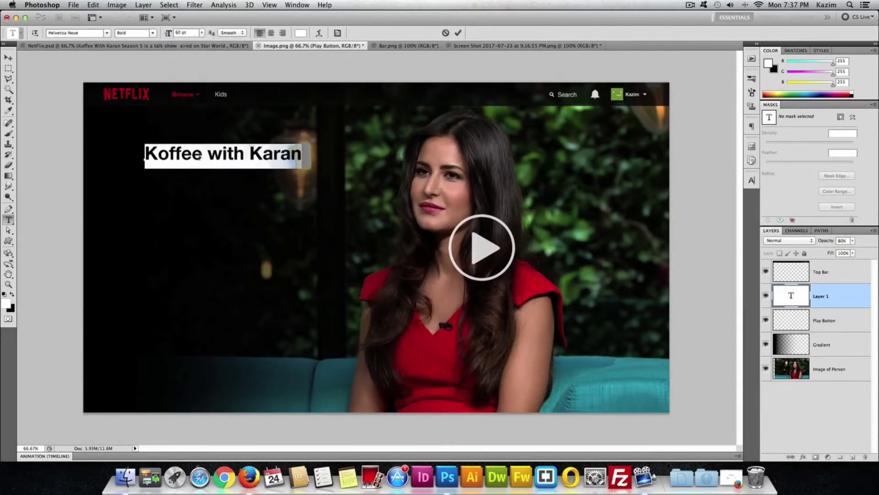
key("ctrl+Return")
left_click_drag(183, 157, 171, 168)
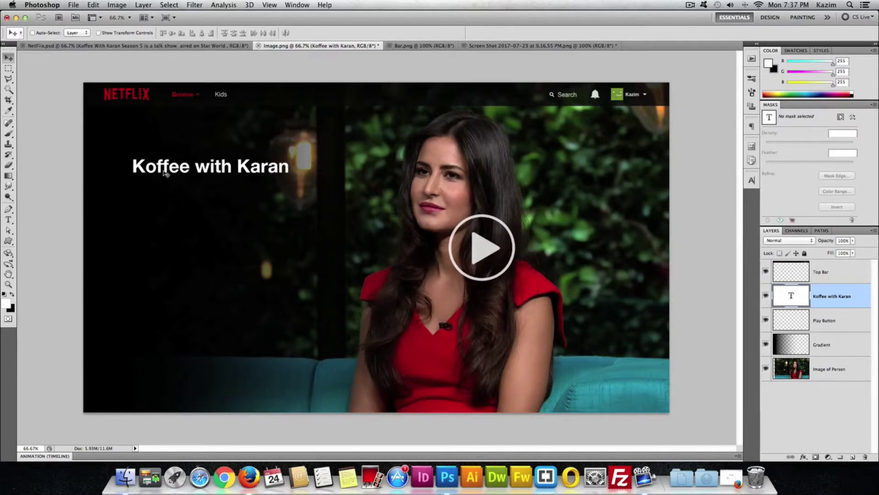
Duplicate the title text just below itself and replace the copy's text with "Guest: Katrina Kaif"
left_click_drag(166, 169, 166, 189)
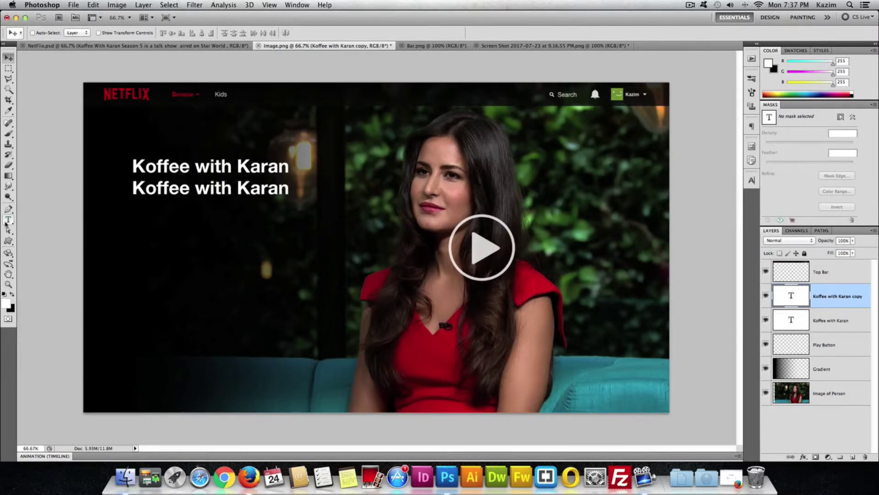
left_click(8, 220)
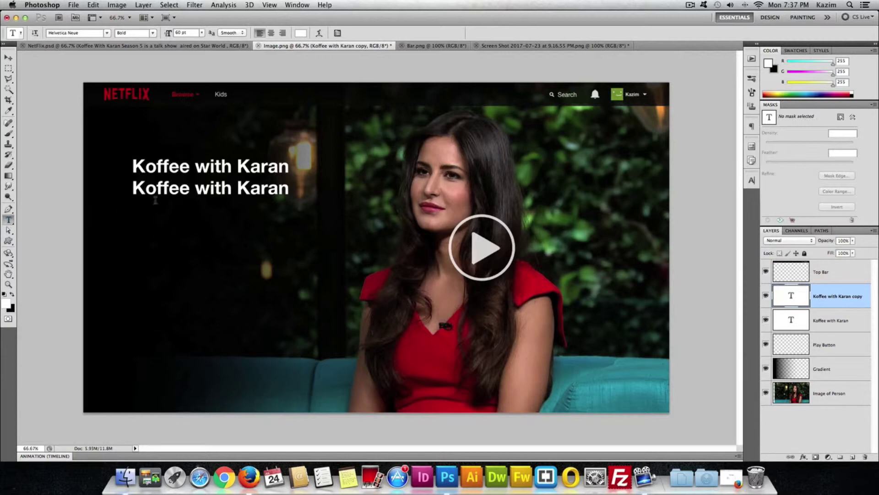
triple_click(173, 189)
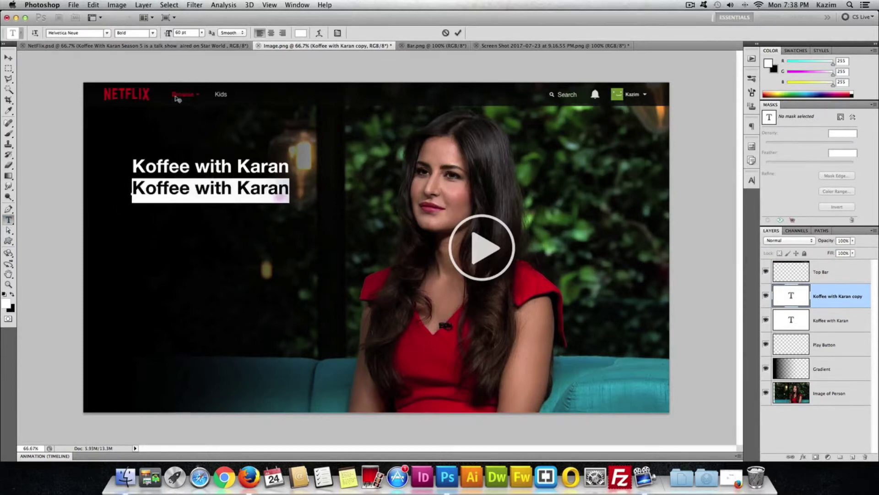
type("Guest: ")
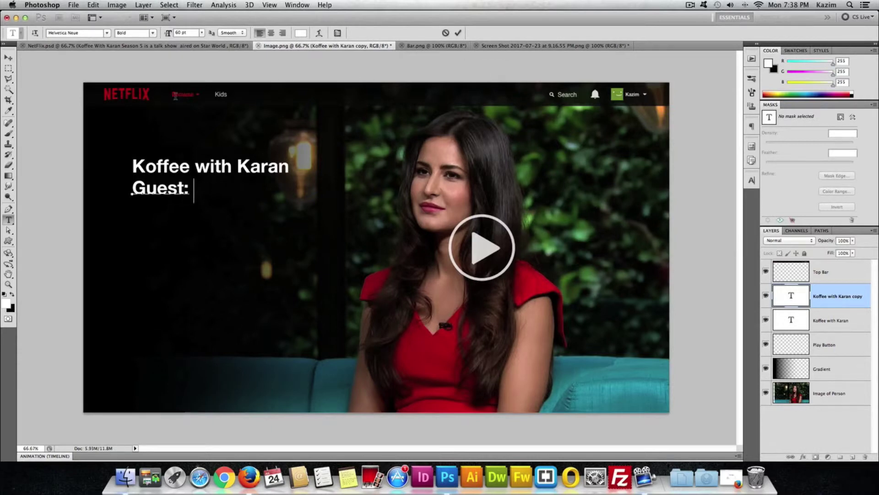
type("Ka trina Kaif")
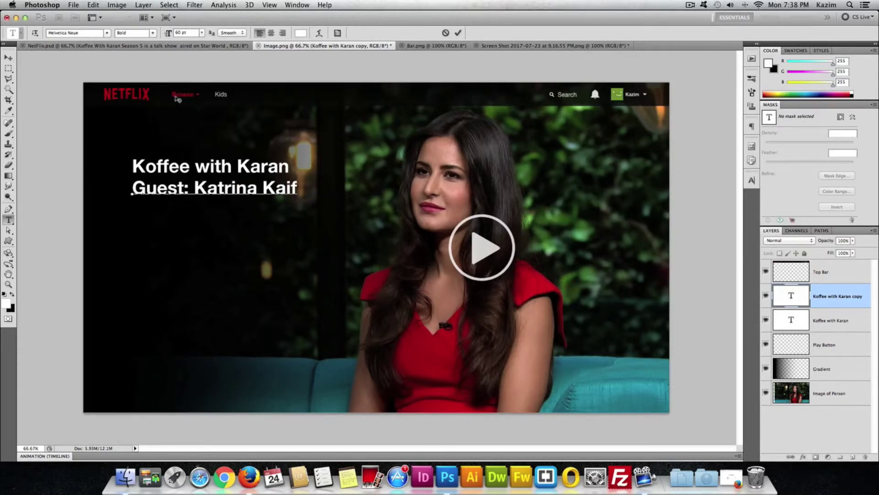
Set the guest line's font size to 30 pt and move it up closer beneath the title
left_click_drag(131, 191, 311, 180)
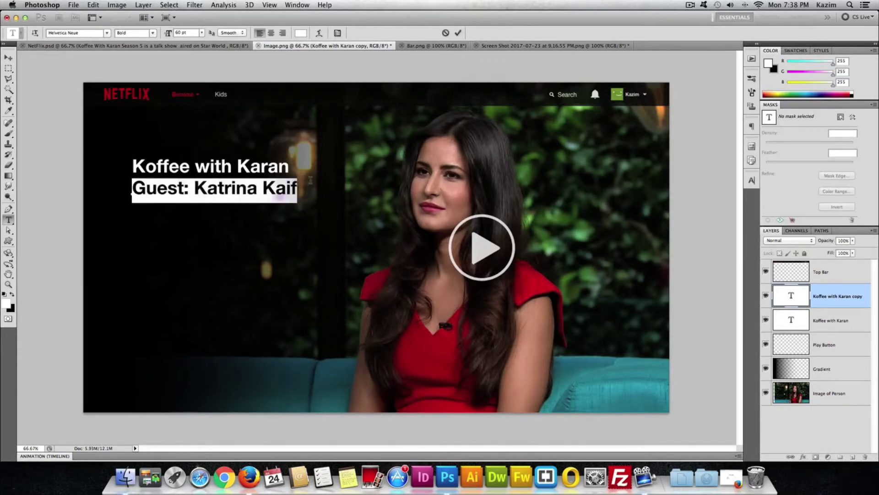
left_click(801, 52)
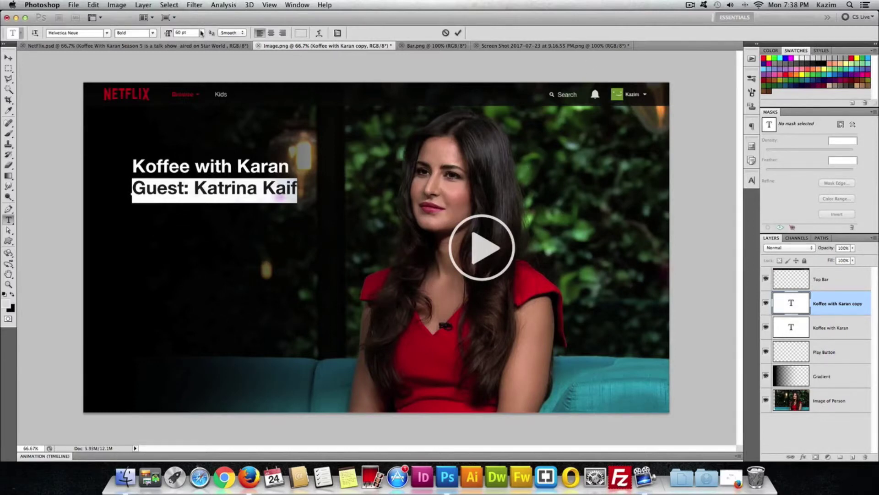
left_click(201, 32)
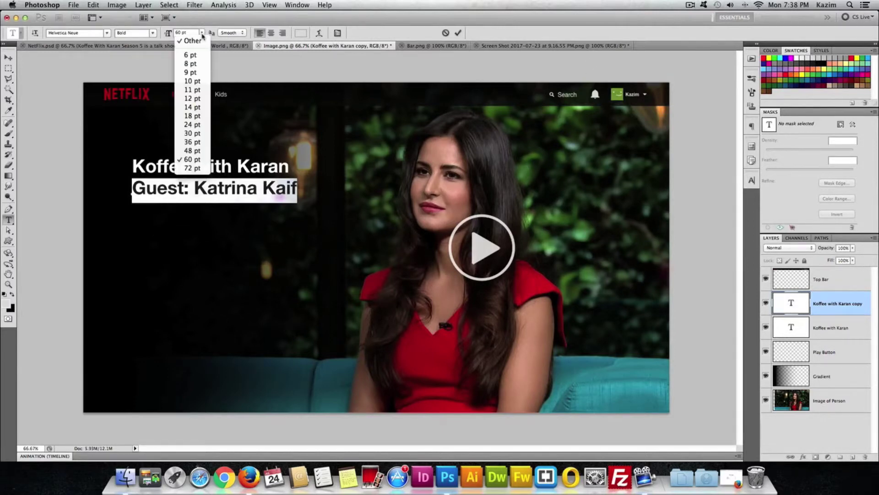
left_click(196, 134)
left_click(3, 59)
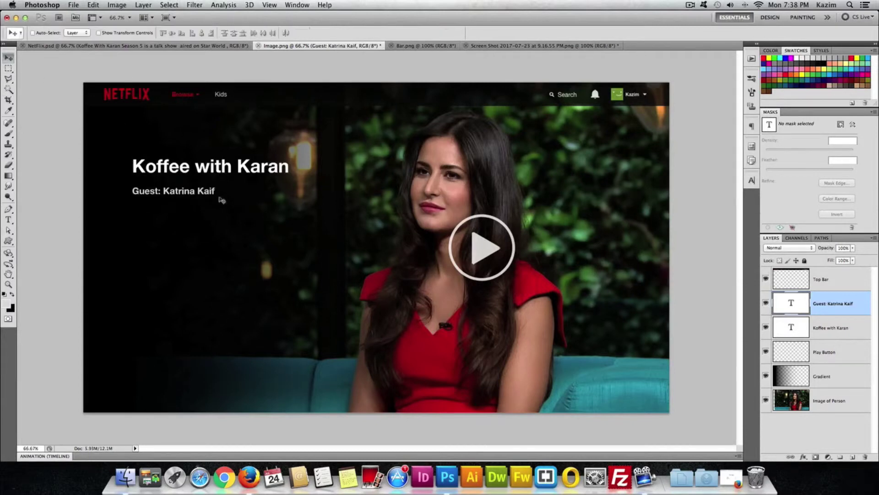
left_click_drag(196, 192, 195, 184)
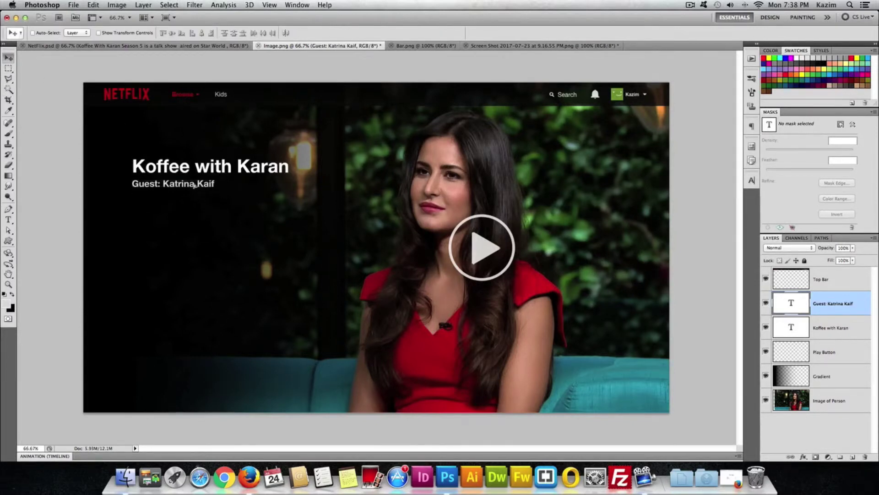
Change the font style of the "Guest: Katrina Kaif" line to Regular
left_click(8, 220)
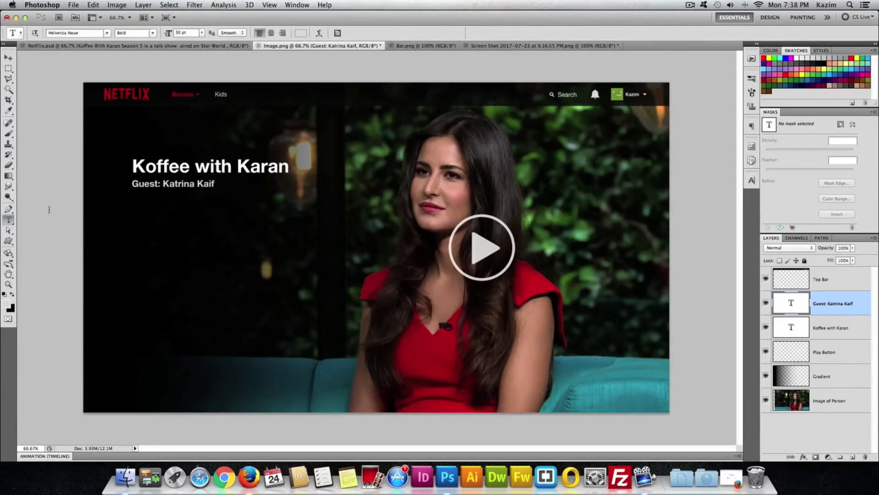
left_click_drag(133, 184, 216, 185)
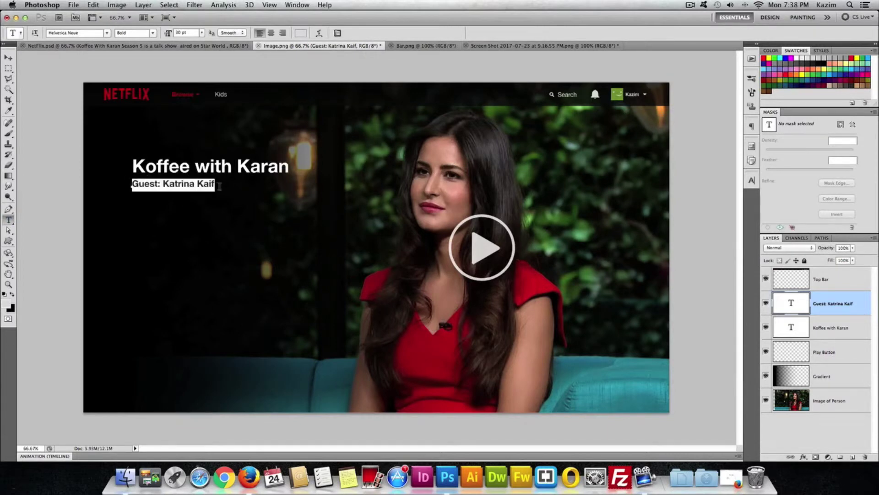
left_click(154, 35)
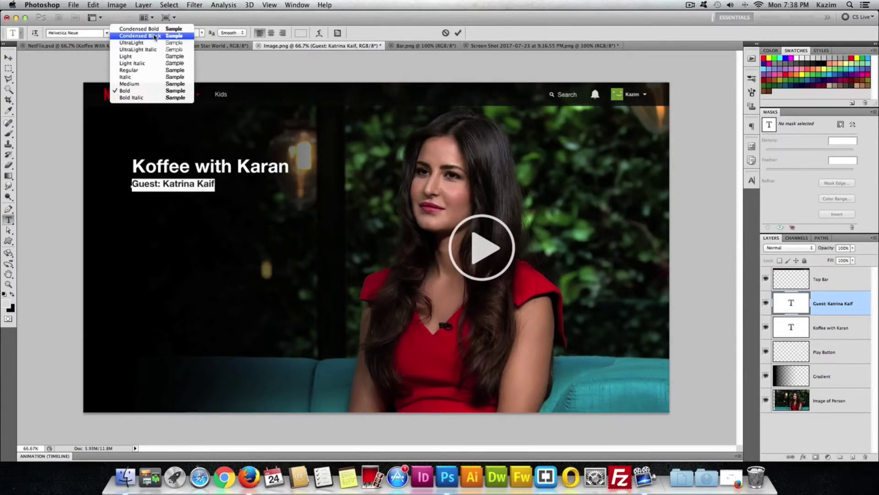
left_click(150, 70)
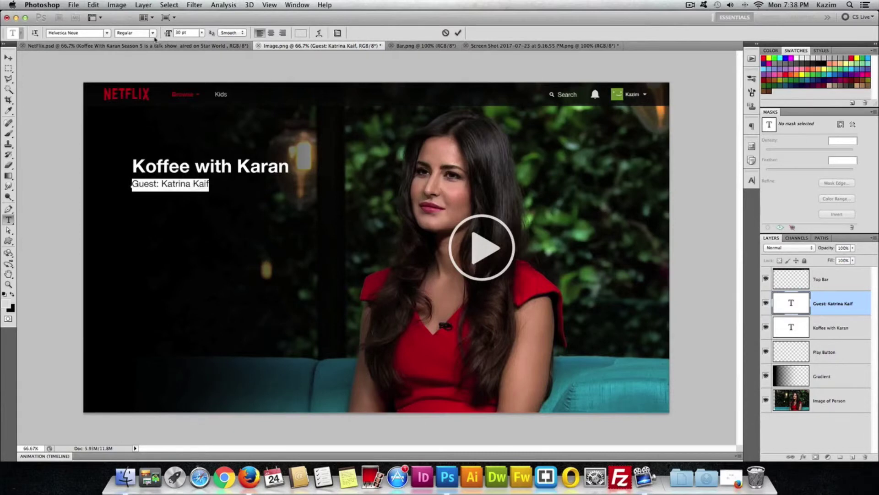
left_click(8, 57)
Copy the whole show description paragraph from the finished NetFlix.psd design
left_click(114, 45)
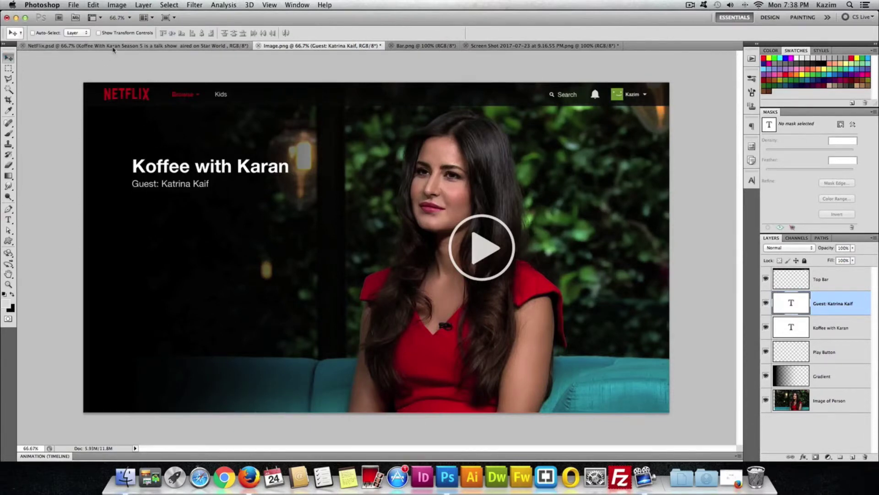
left_click(9, 220)
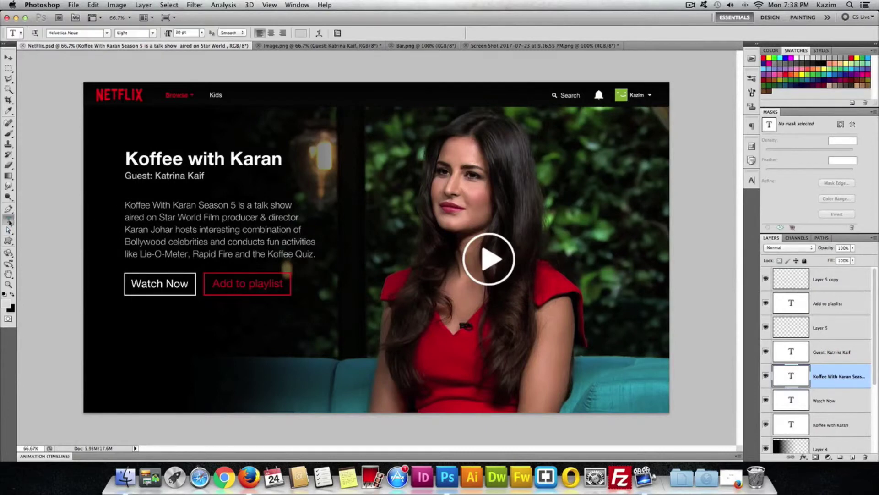
left_click_drag(125, 202, 333, 254)
key("super+c")
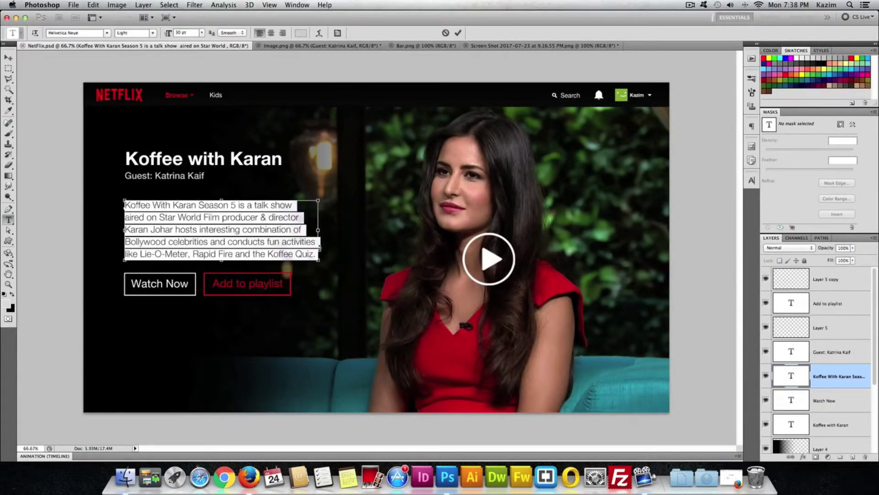
Paste the description into a new paragraph text box below the guest line in Image.png, and resize the box to fit five lines
left_click(292, 46)
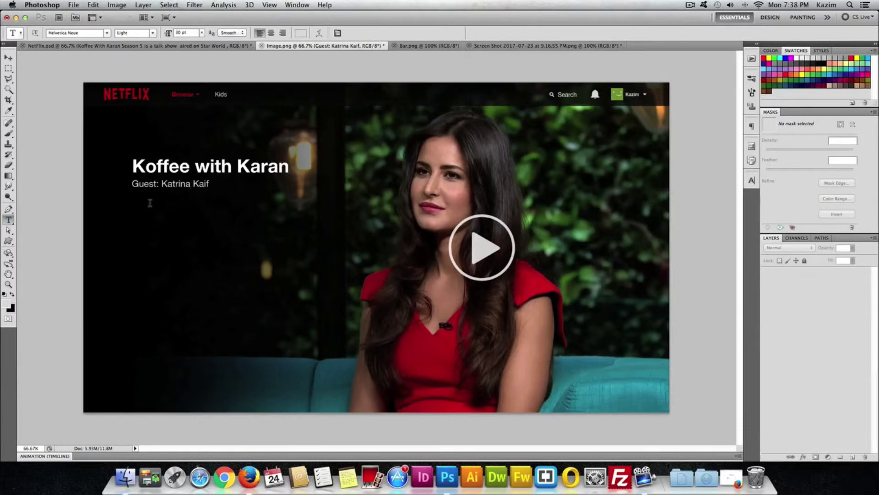
left_click_drag(133, 205, 314, 306)
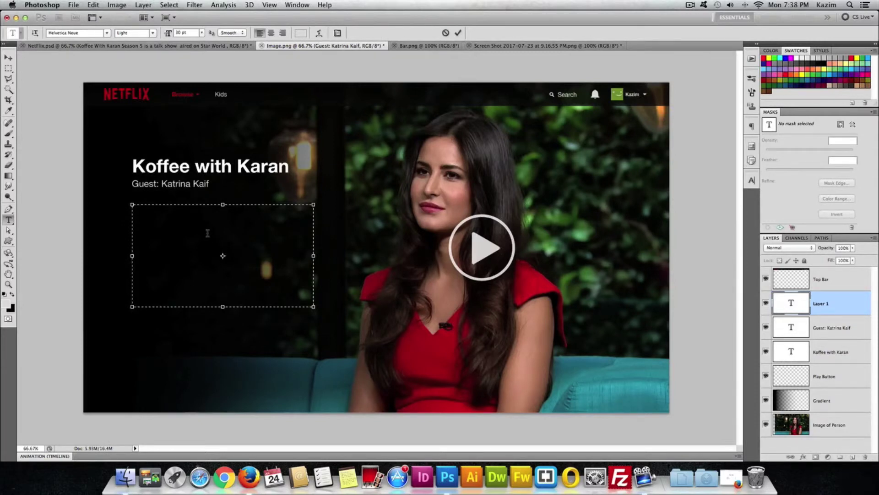
key("super+v")
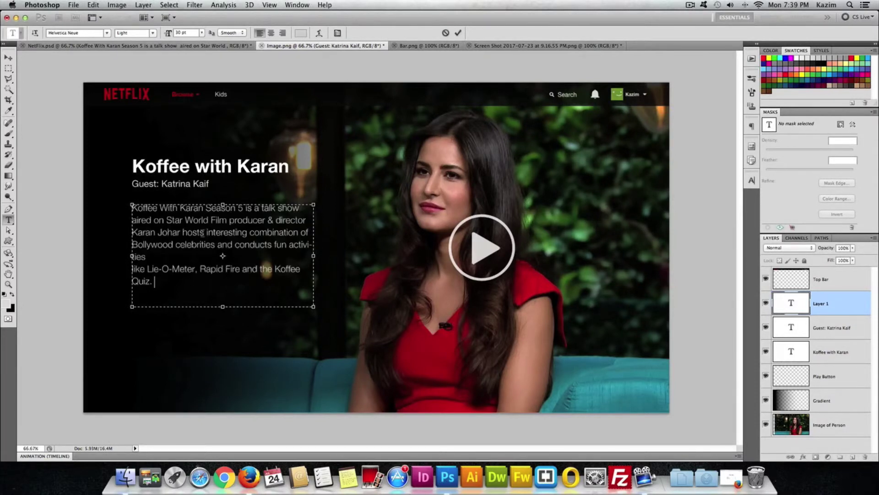
left_click_drag(314, 308, 328, 268)
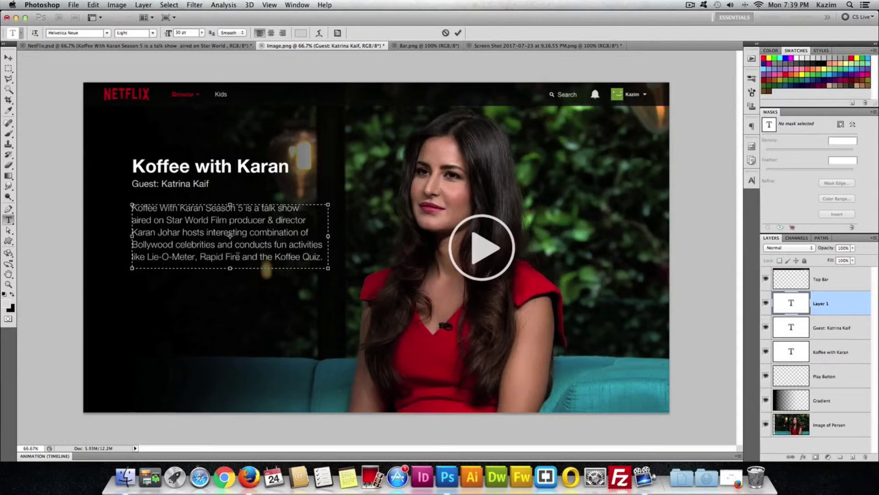
Move the description text slightly down from the guest line and nudge it into alignment with the title's left edge
left_click(8, 58)
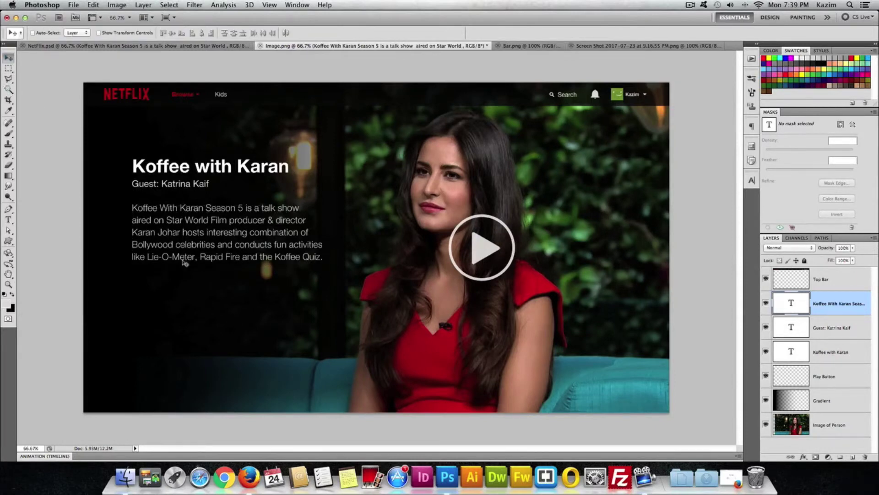
left_click_drag(176, 233, 176, 243)
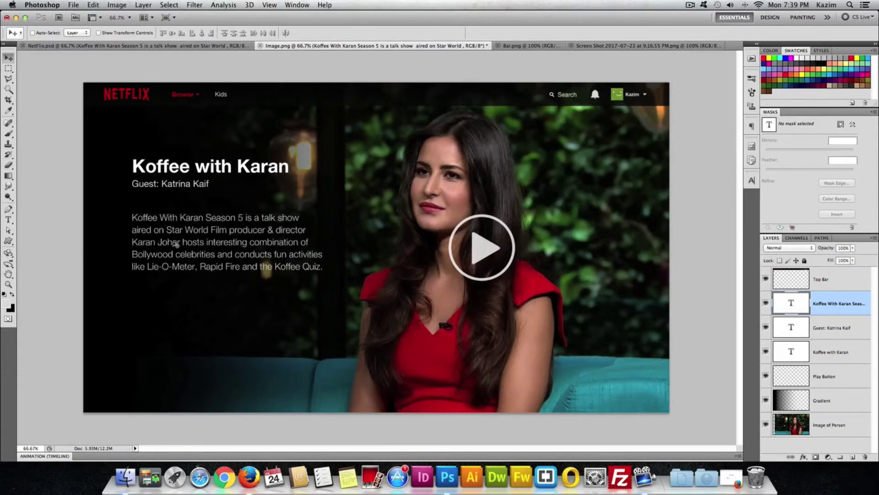
key("Up")
key("Up")
key("Up")
key("Up")
key("Left")
key("Left")
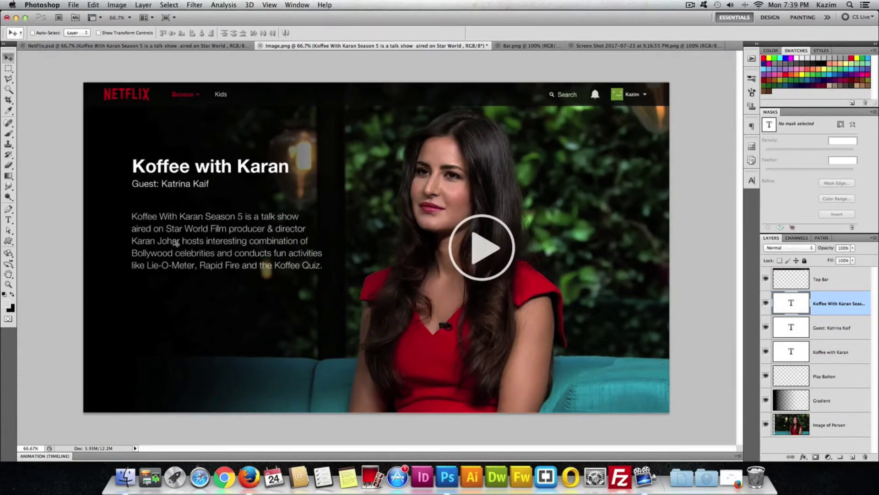
Check the buttons in the finished NetFlix.psd design, and add a new layer named Rectangle above the description layer in Image.png
left_click(101, 44)
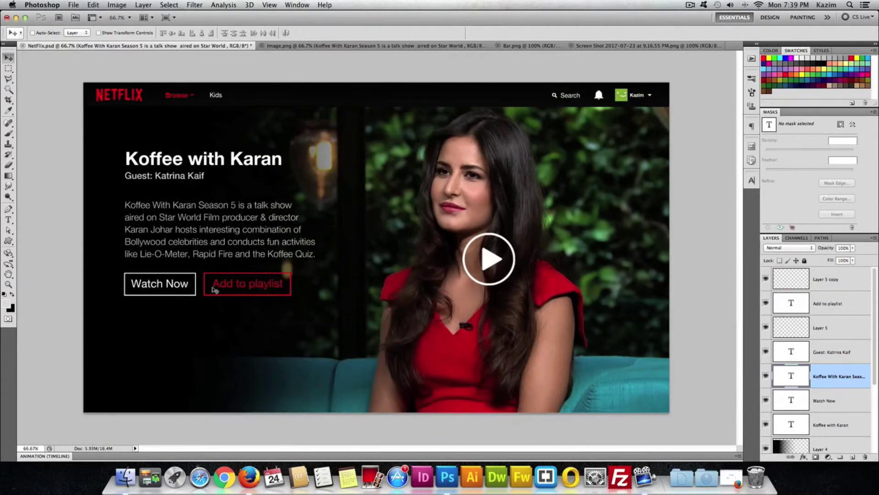
left_click(320, 46)
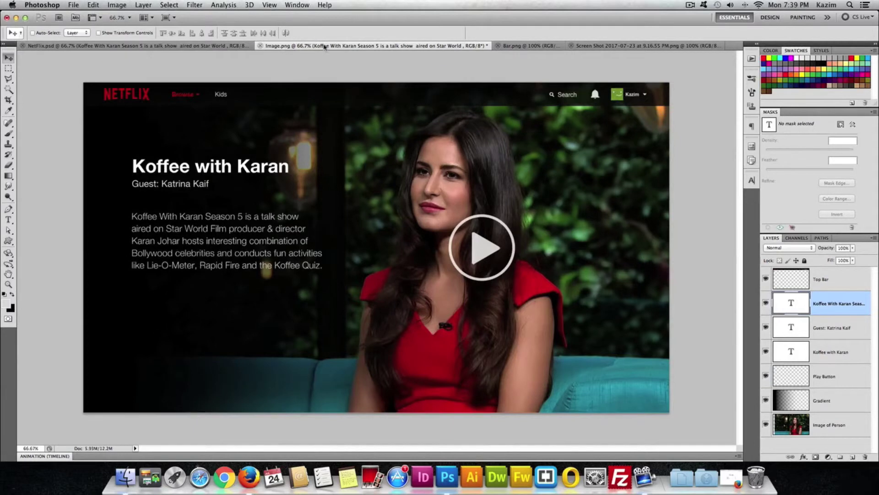
left_click(852, 458)
double_click(818, 303)
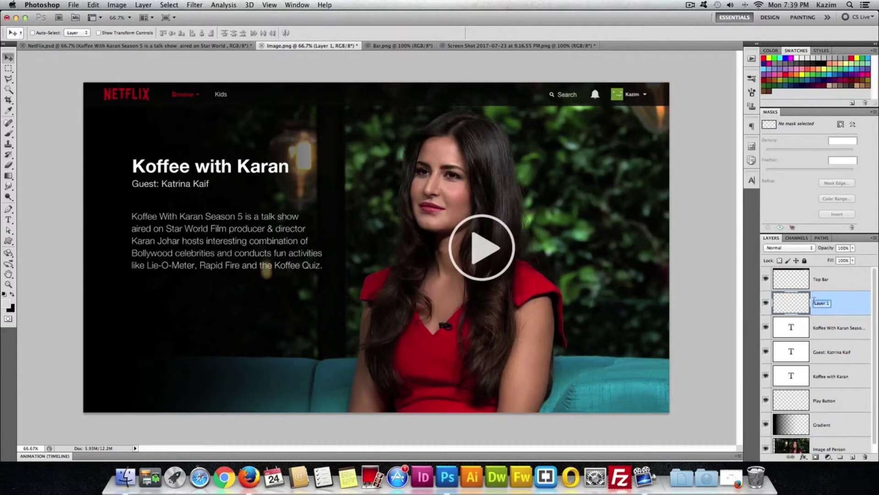
type("Rectangle")
key("Return")
Draw a button-sized rectangular marquee selection below the description, aligned with the paragraph's left edge
key("u")
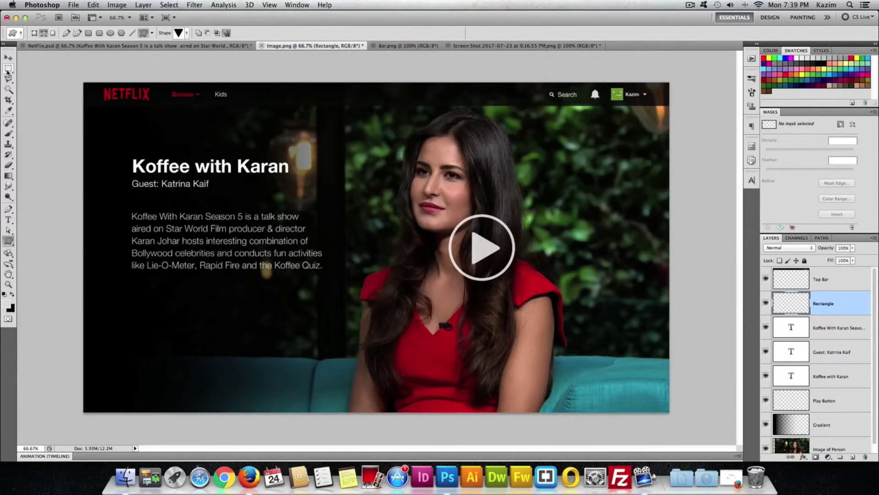
left_click(8, 70)
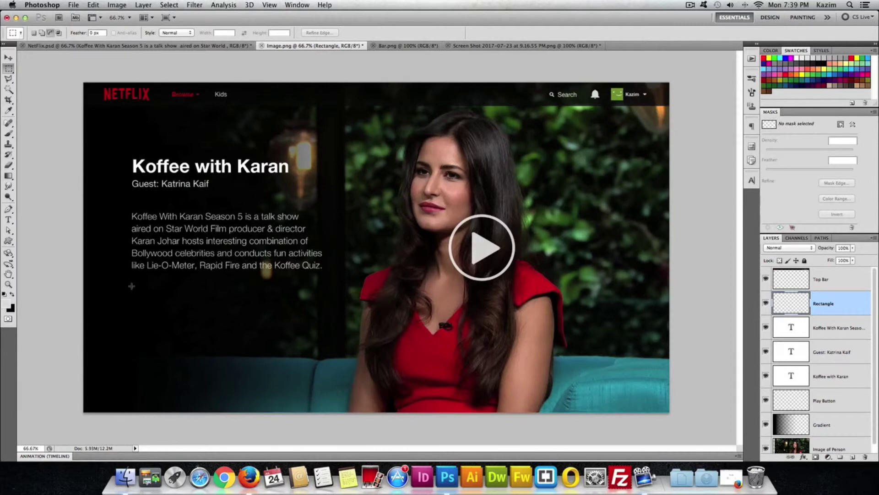
left_click_drag(158, 299, 201, 302)
left_click_drag(208, 305, 208, 305)
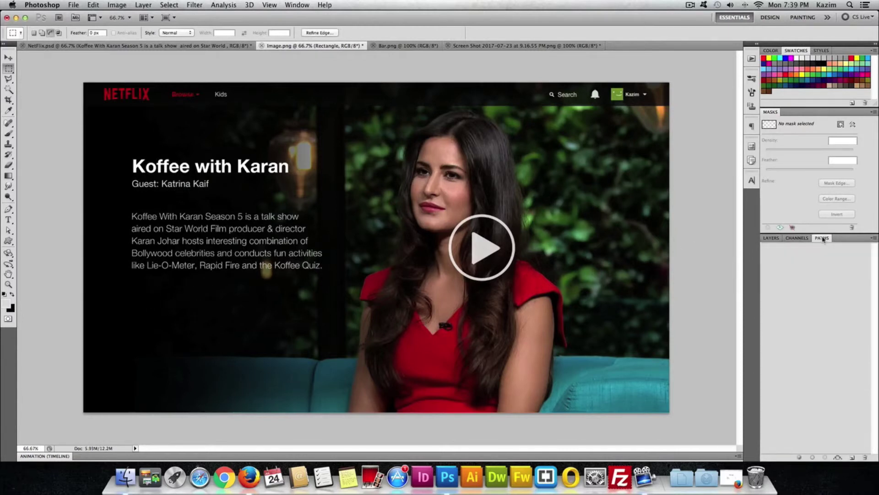
key("super+d")
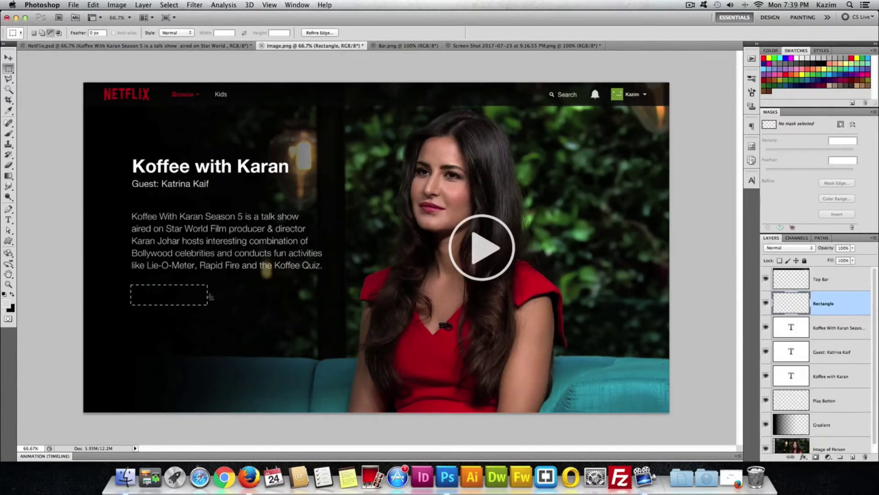
left_click(92, 4)
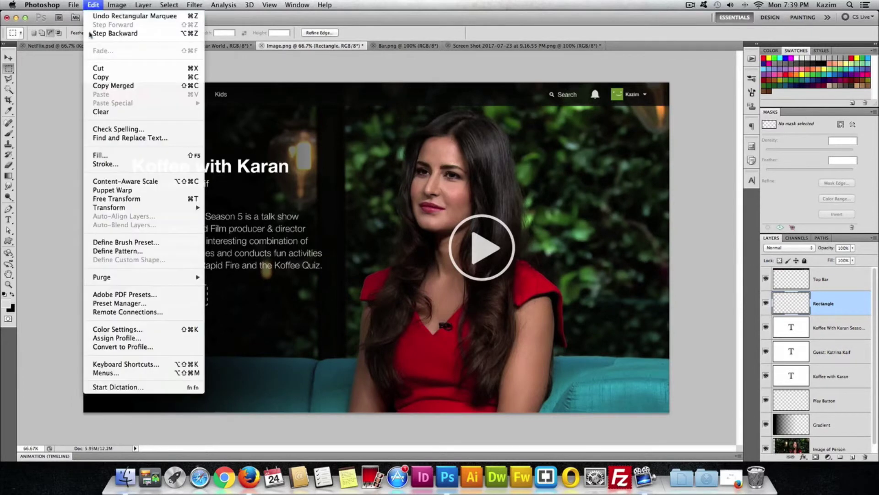
left_click(95, 165)
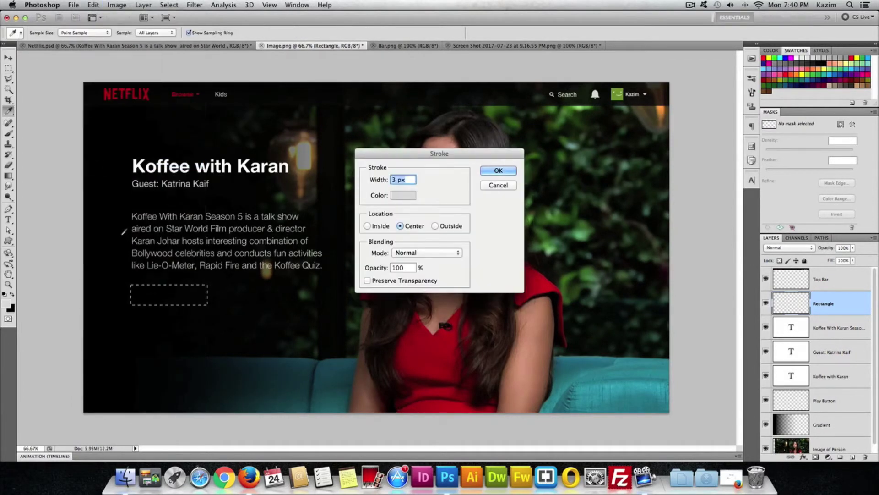
key("Return")
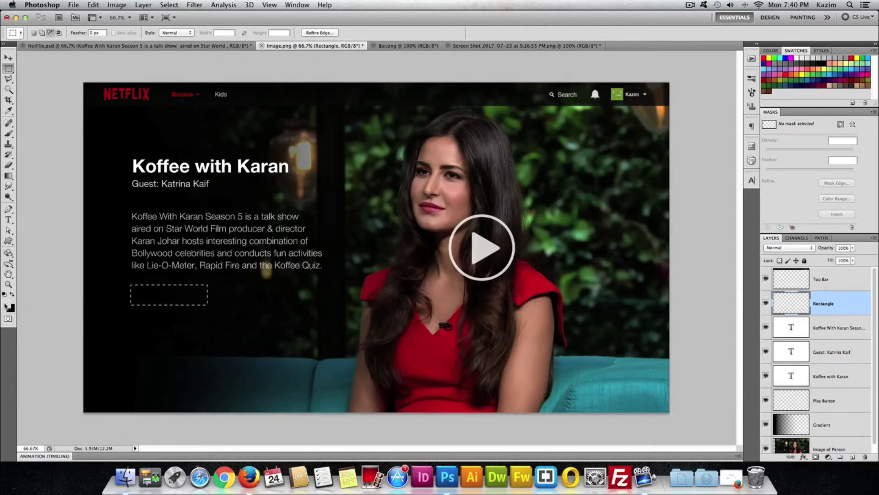
Set the foreground color to pure white (ffffff) for the button outline
left_click(7, 305)
left_click_drag(398, 200, 394, 188)
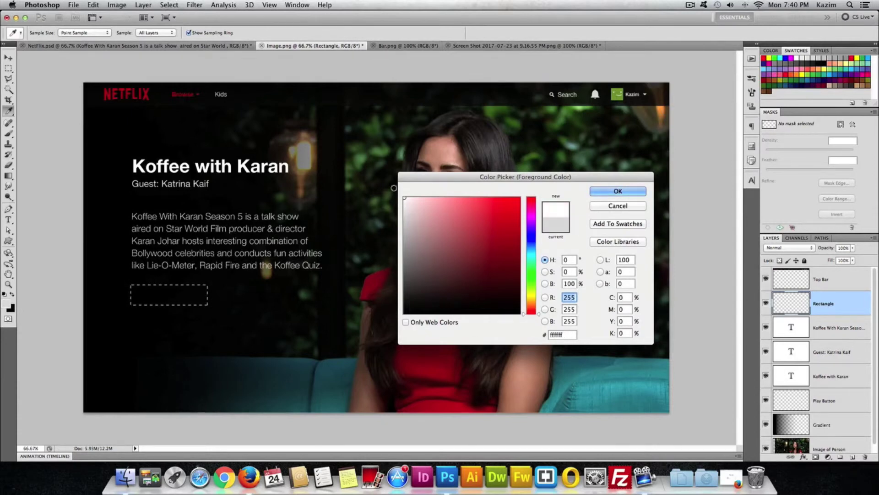
left_click(625, 193)
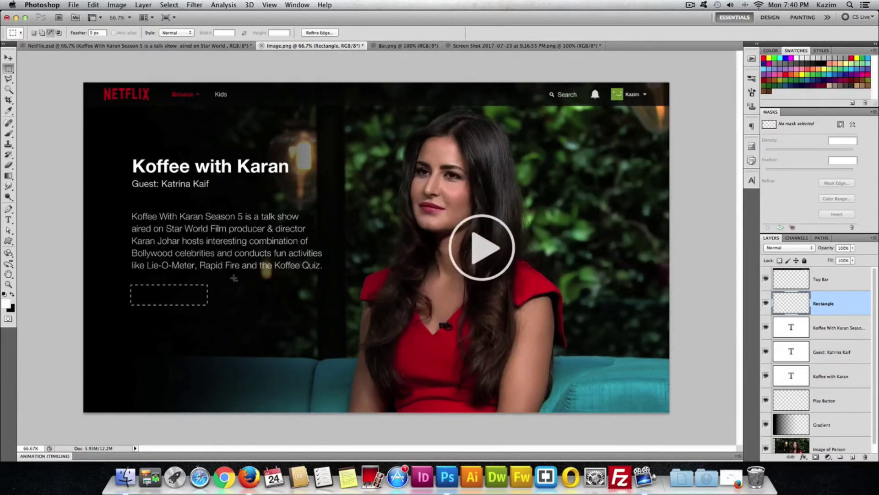
left_click(7, 304)
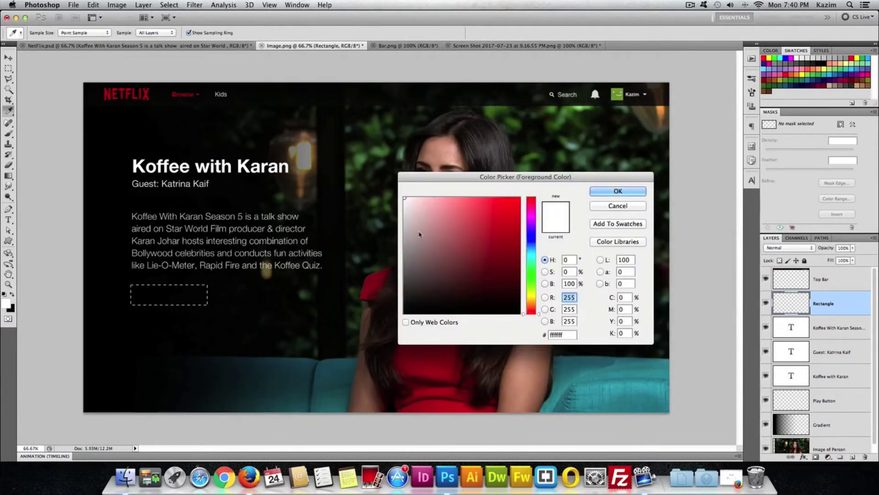
left_click(618, 191)
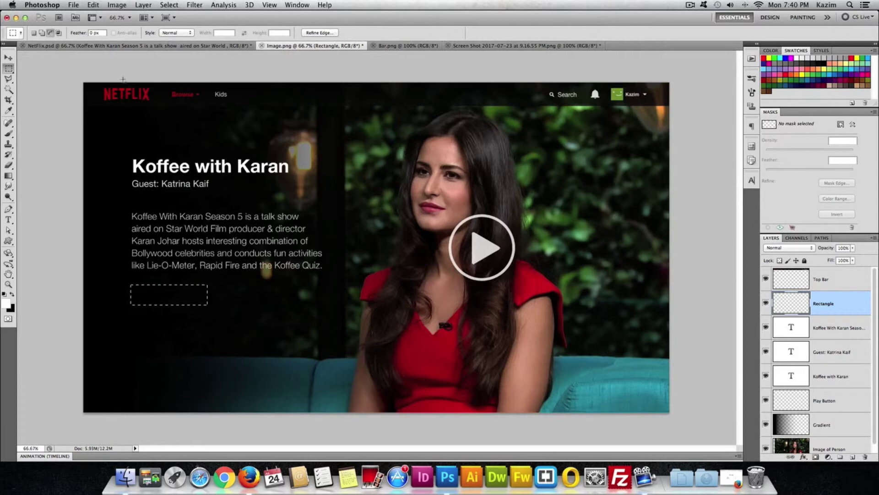
Stroke the rectangular selection in white on the Rectangle layer, deselect it, and duplicate the outline beside the original as a second button
left_click(93, 5)
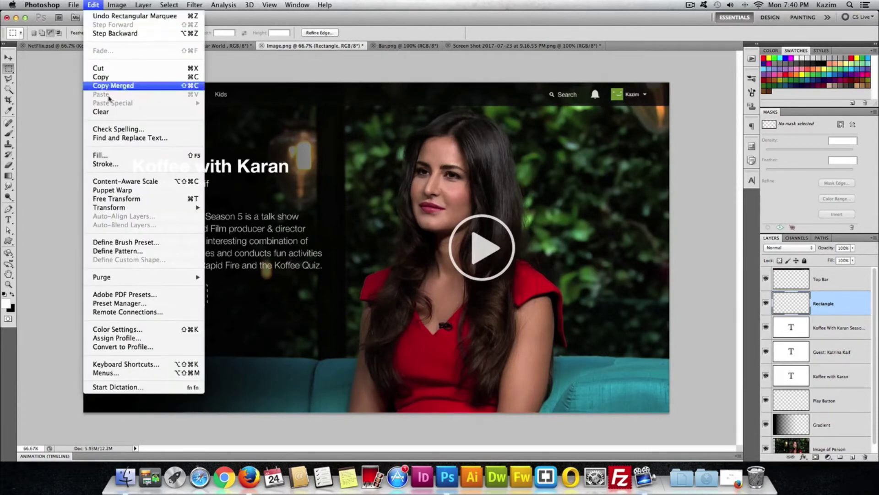
left_click(105, 164)
left_click(500, 170)
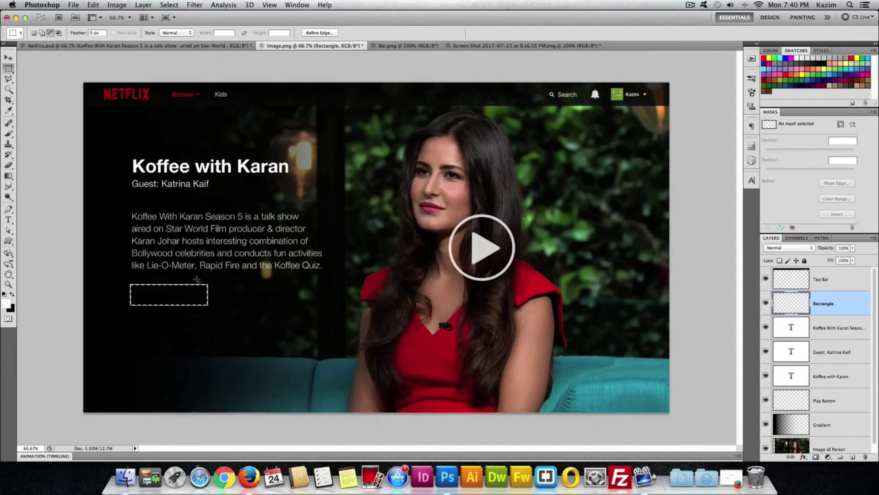
left_click(176, 295)
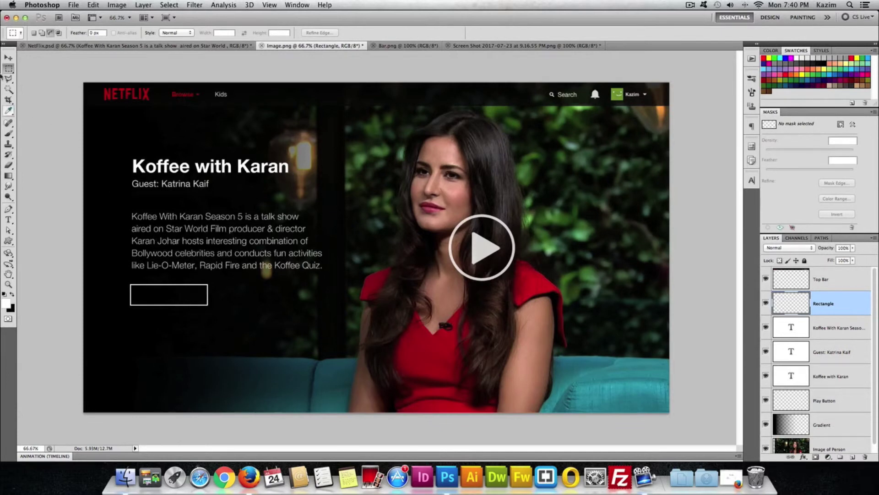
left_click(9, 57)
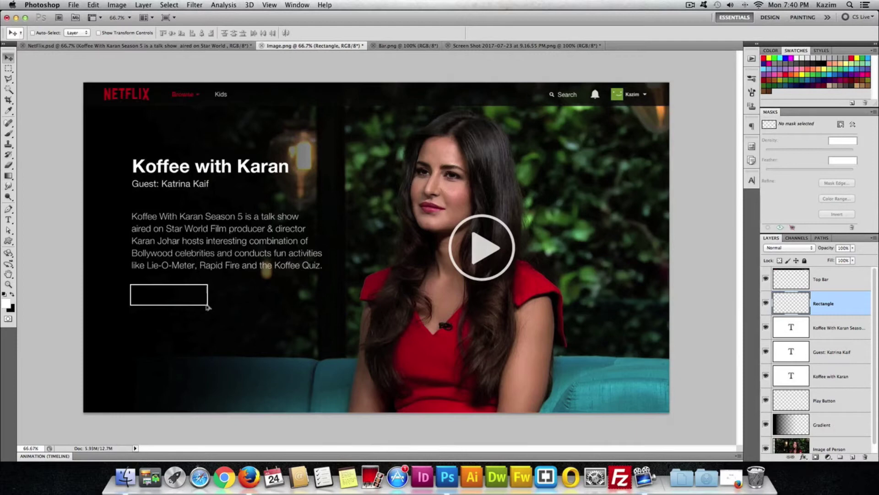
left_click_drag(206, 307, 293, 307)
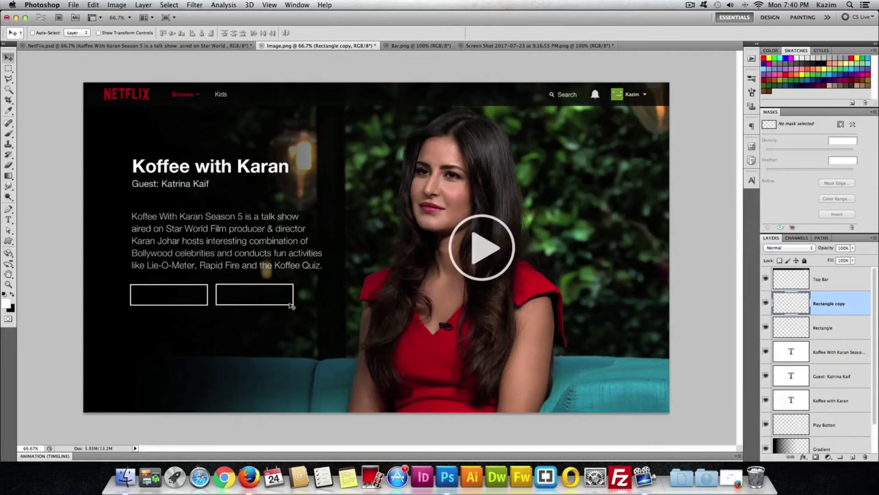
Set the foreground color to bright red e2141f, starting from the red sampled in the NETFLIX logo
left_click(7, 304)
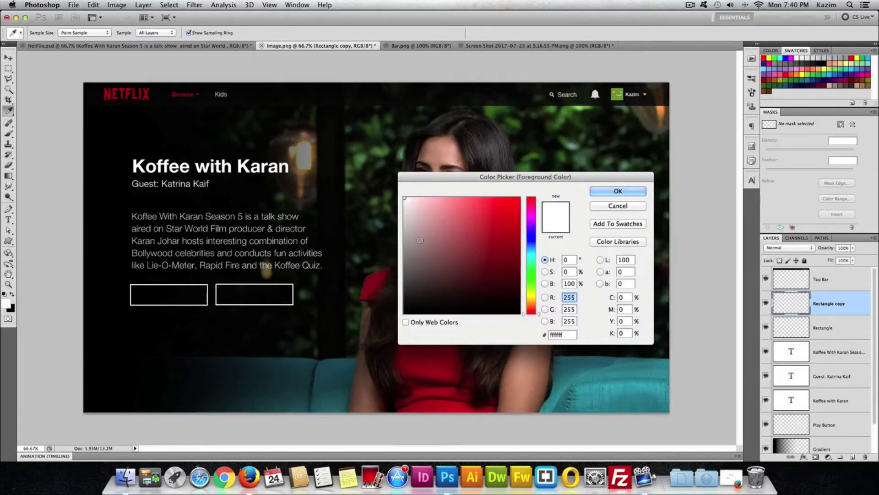
left_click_drag(457, 180, 490, 170)
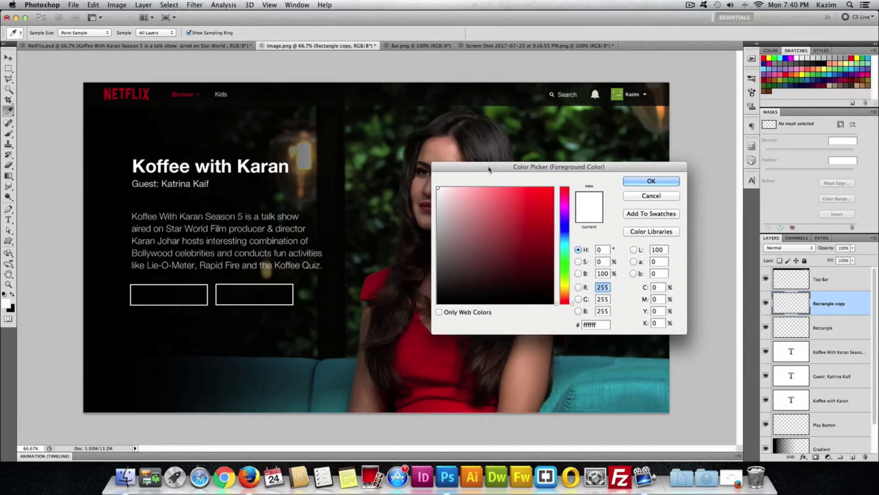
left_click(133, 97)
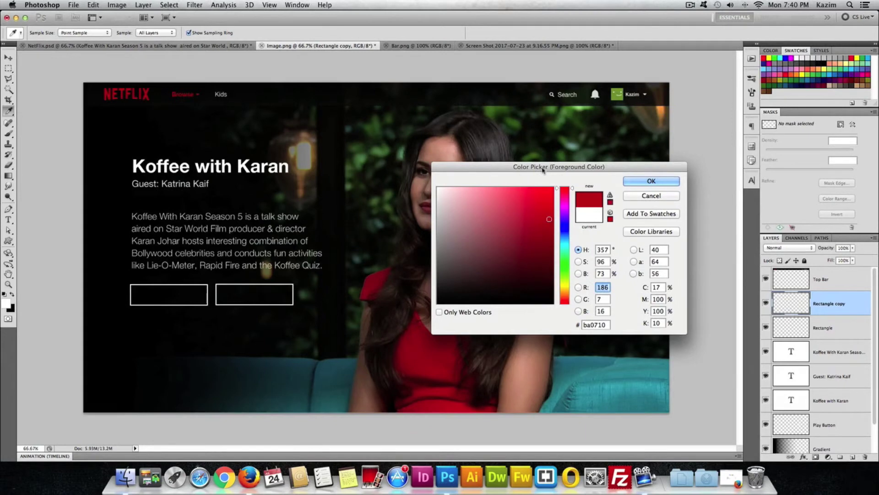
left_click_drag(541, 166, 519, 164)
left_click_drag(526, 216, 521, 198)
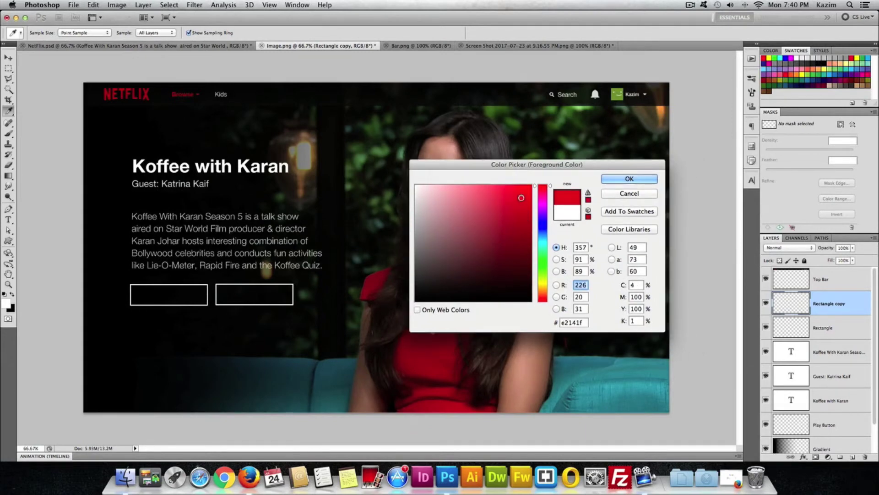
left_click(610, 180)
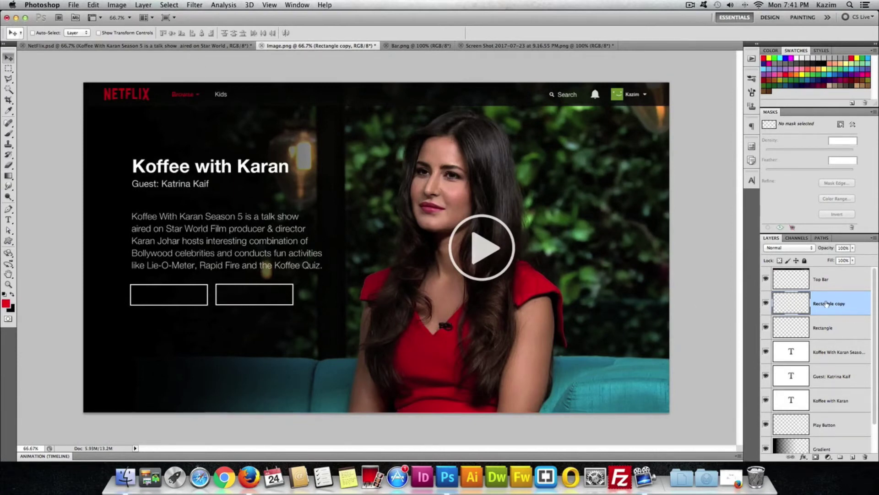
Load the duplicated rectangle's outline as a selection, stroke it with the red foreground color, and deselect
left_click(800, 306, "super")
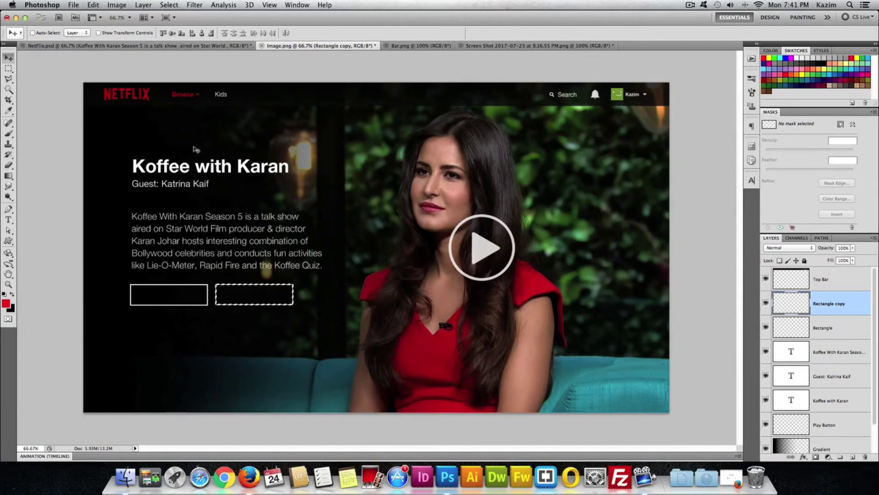
left_click(94, 6)
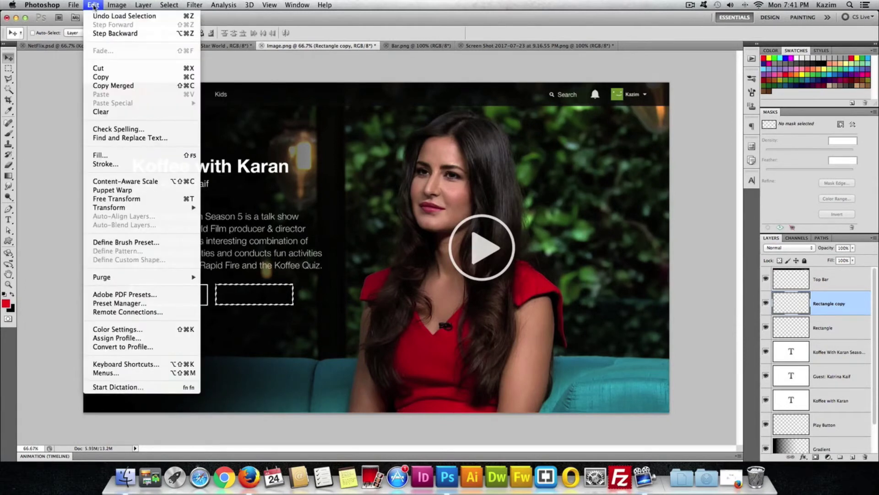
left_click(95, 165)
left_click(496, 170)
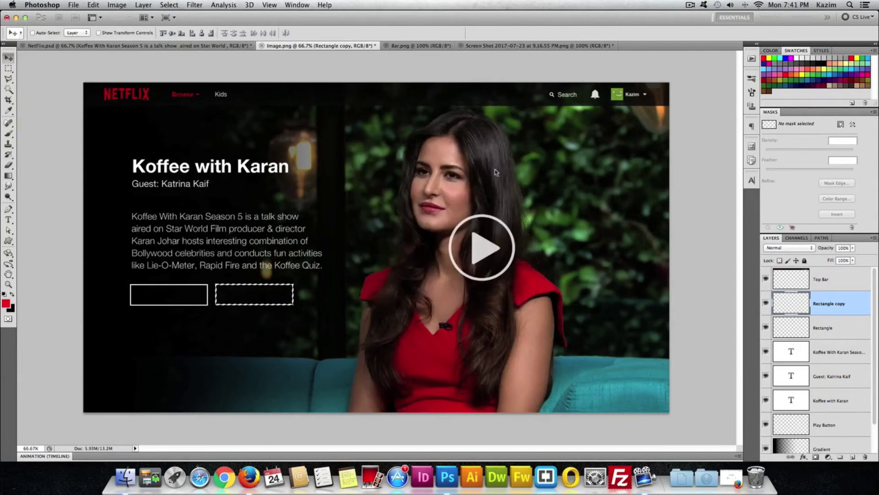
key("super+d")
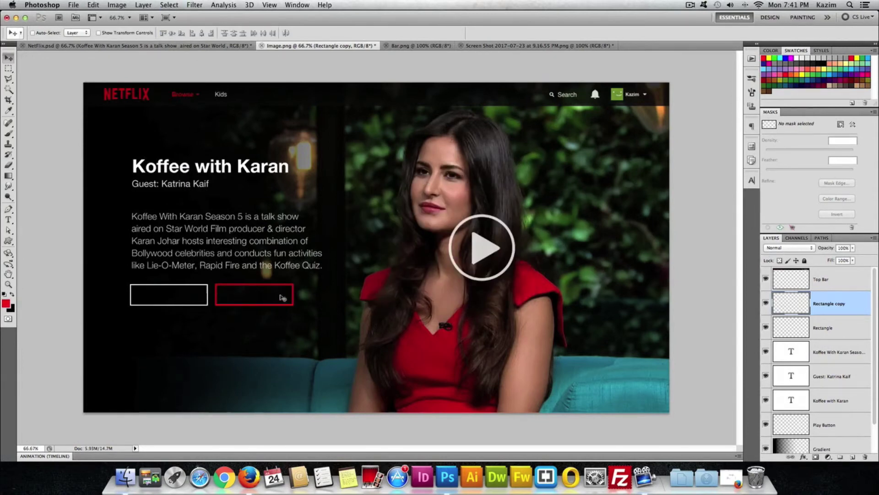
Check the button labels in NetFlix.psd, and duplicate the guest line in Image.png into the white button outline
left_click(138, 45)
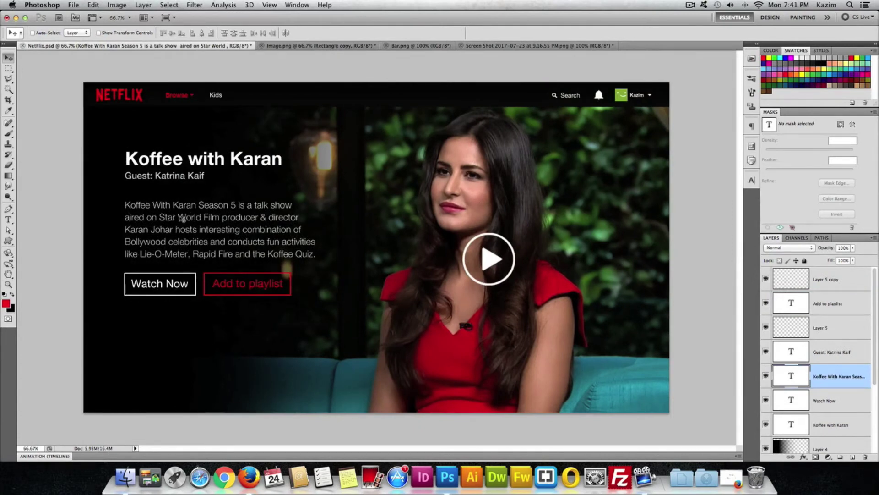
left_click(287, 46)
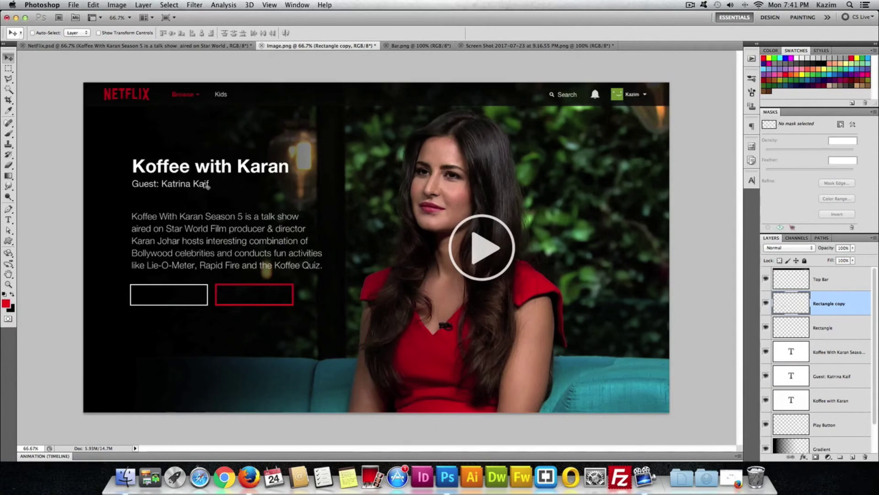
right_click(154, 219)
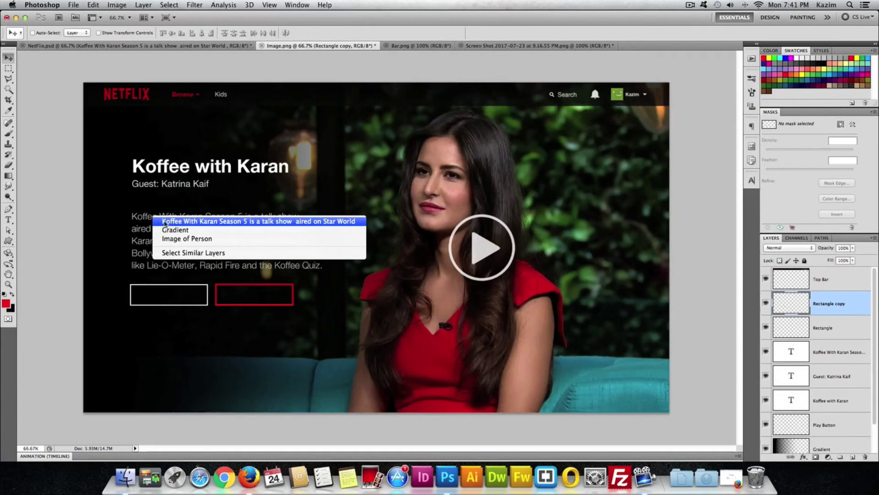
left_click(165, 221)
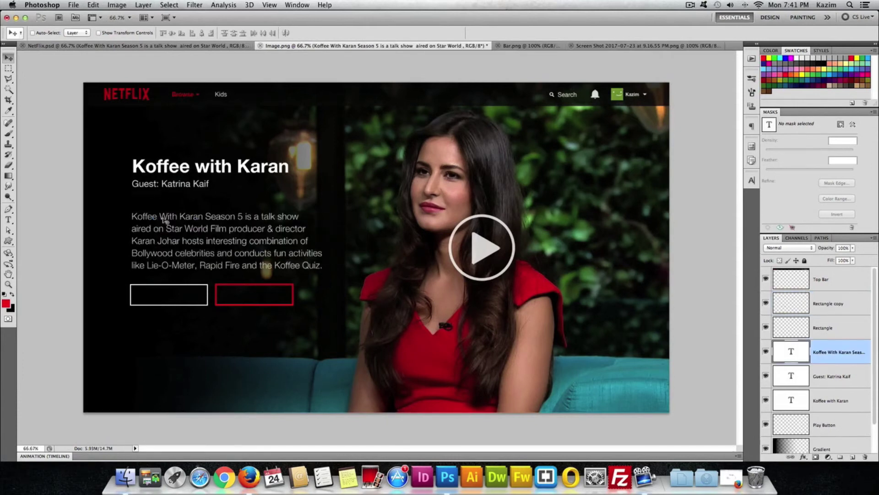
right_click(152, 185)
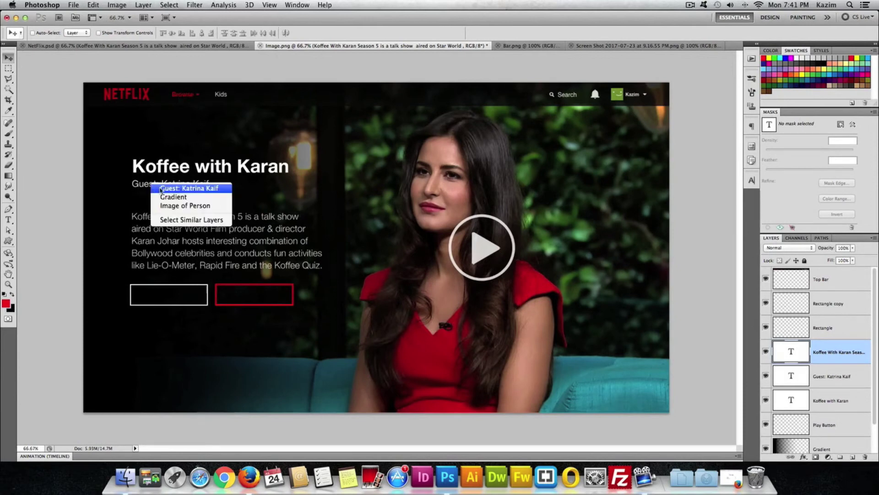
left_click(189, 188)
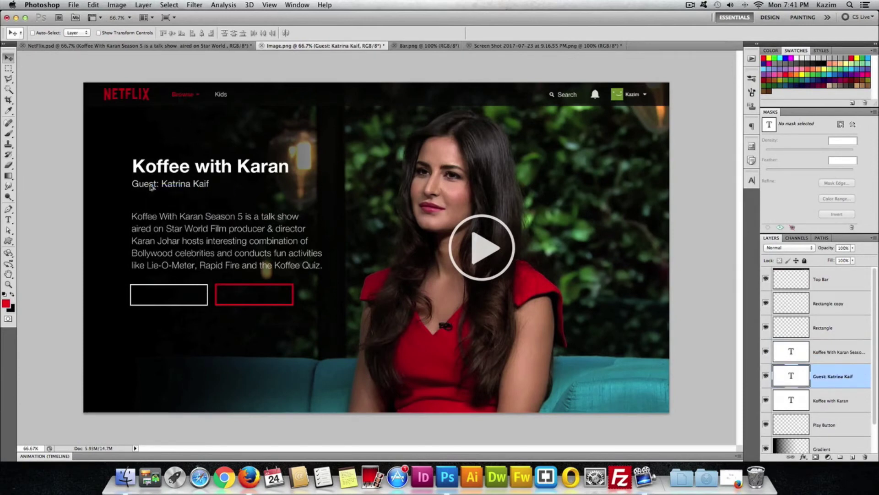
left_click_drag(152, 186, 163, 296)
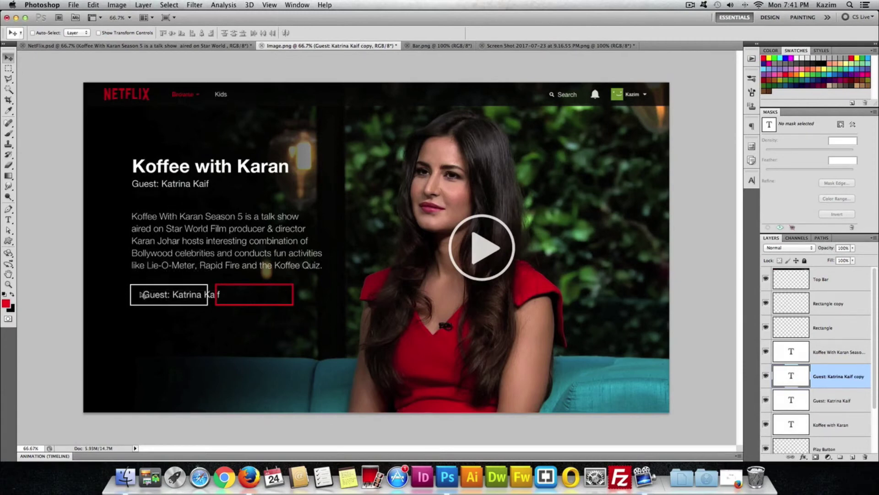
Replace the duplicated guest text in the white button with "Watch Now"
left_click(9, 220)
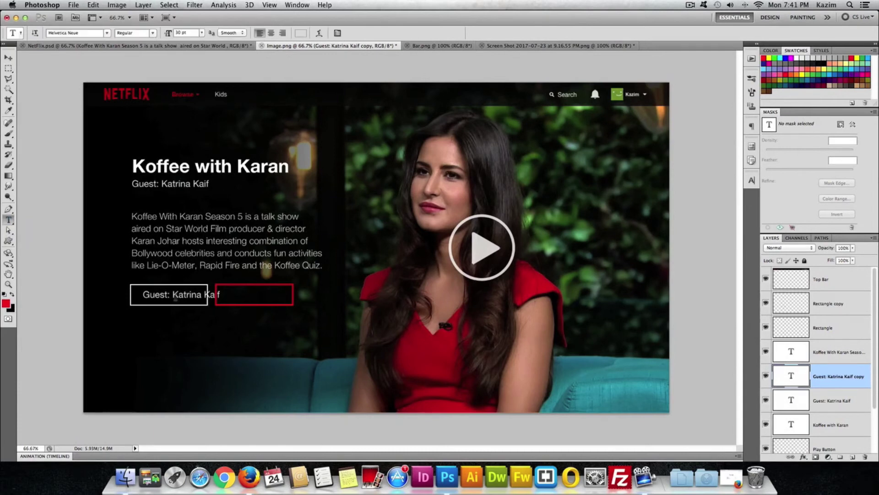
left_click(163, 290)
key("super+a")
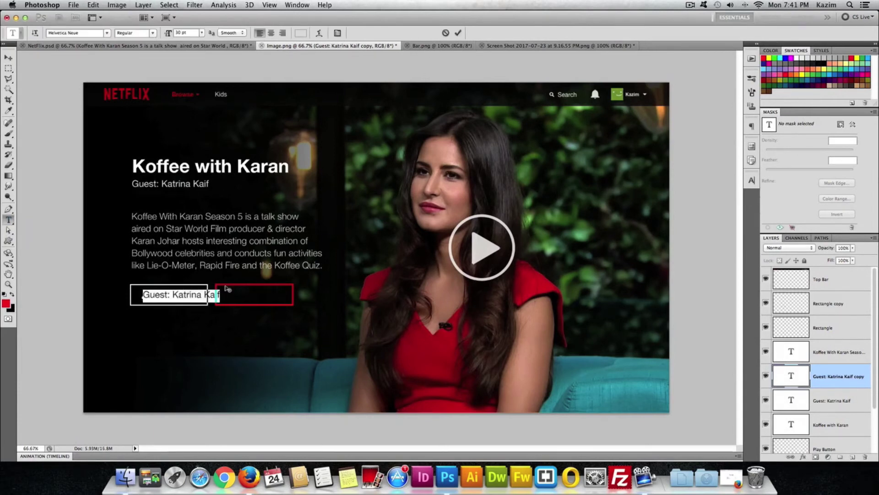
type("Watch No")
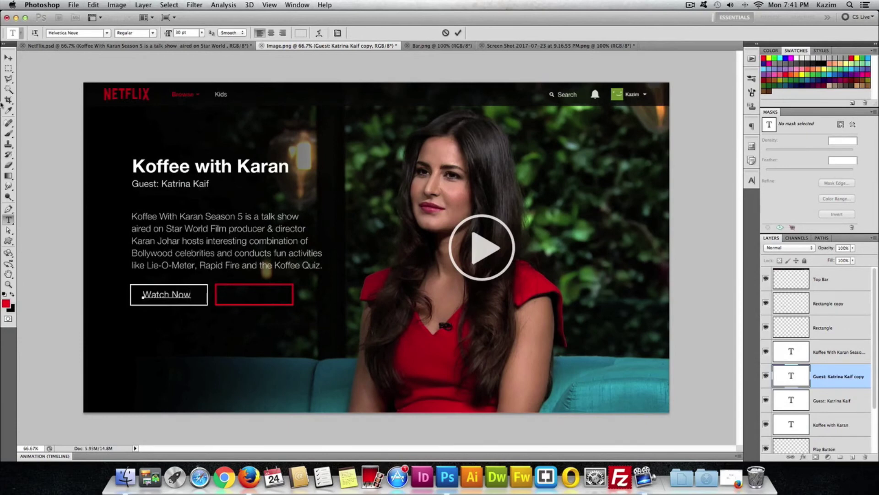
Duplicate the Watch Now label into the red button outline and nudge the copy down and right until it is centered
left_click(8, 58)
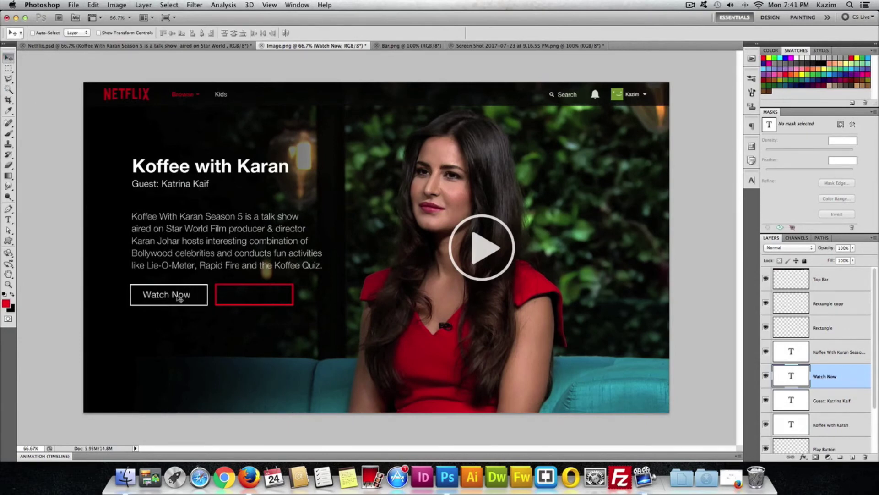
left_click_drag(179, 299, 265, 298)
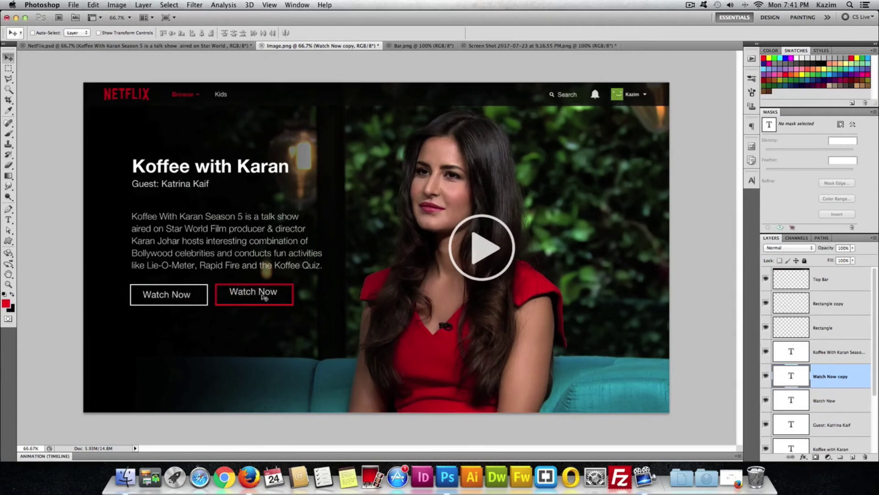
key("Down")
key("Down")
key("Down")
key("Down")
key("Right")
key("Right")
key("Right")
key("Right")
key("Right")
key("Right")
key("Left")
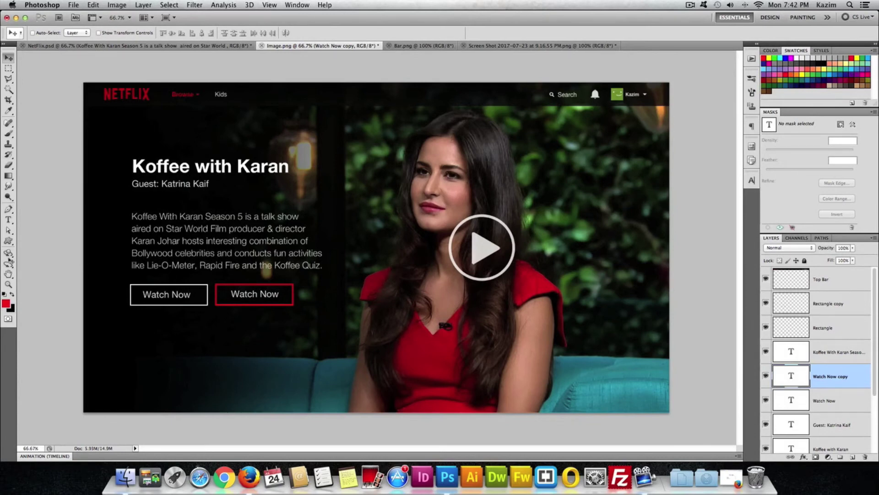
Replace the duplicated label text in the red button with "Add to playlist"
left_click(7, 220)
left_click_drag(232, 293, 282, 295)
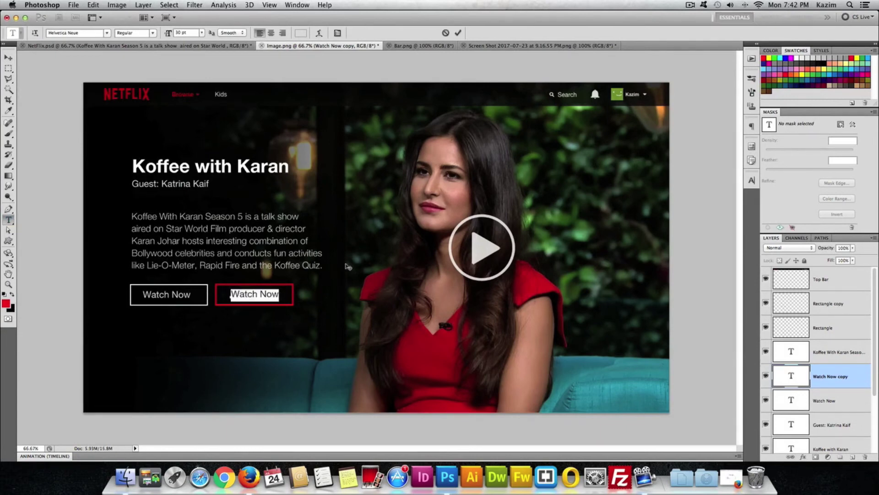
type("Add to ")
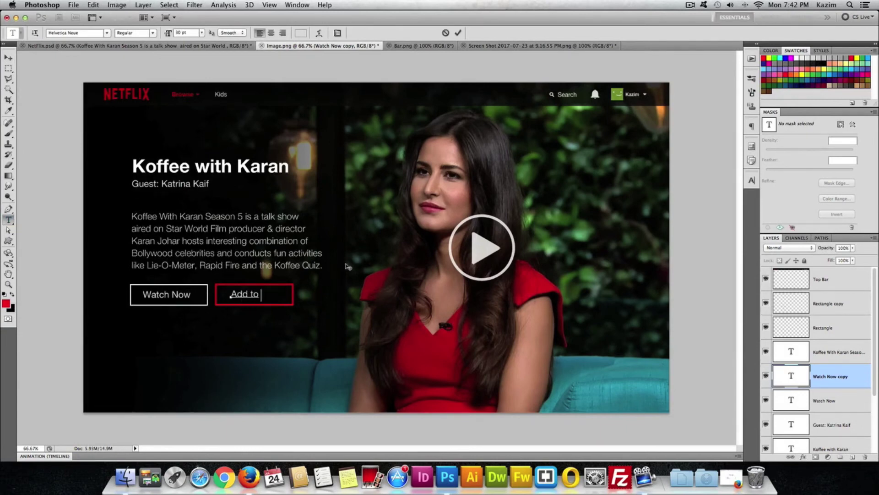
type("playlist")
Nudge the Add to playlist label left until it is centered within the red button outline
left_click(8, 59)
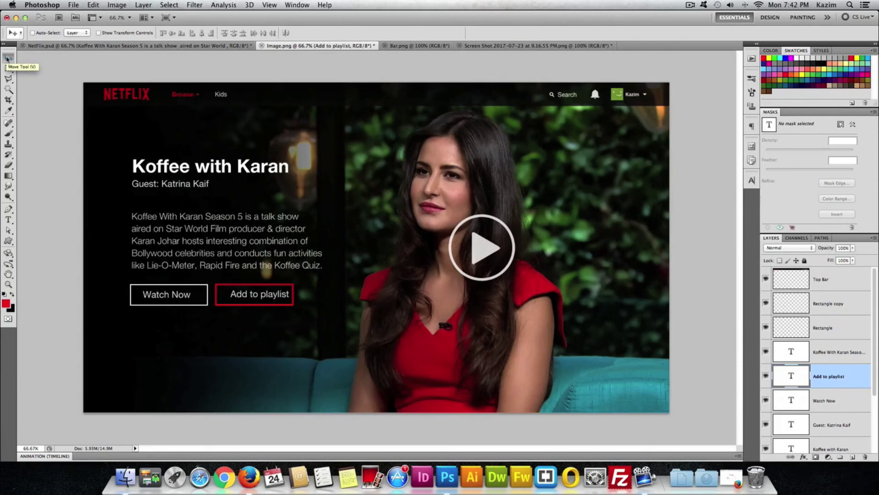
key("Left")
key("Left")
key("Left")
key("Left")
key("Left")
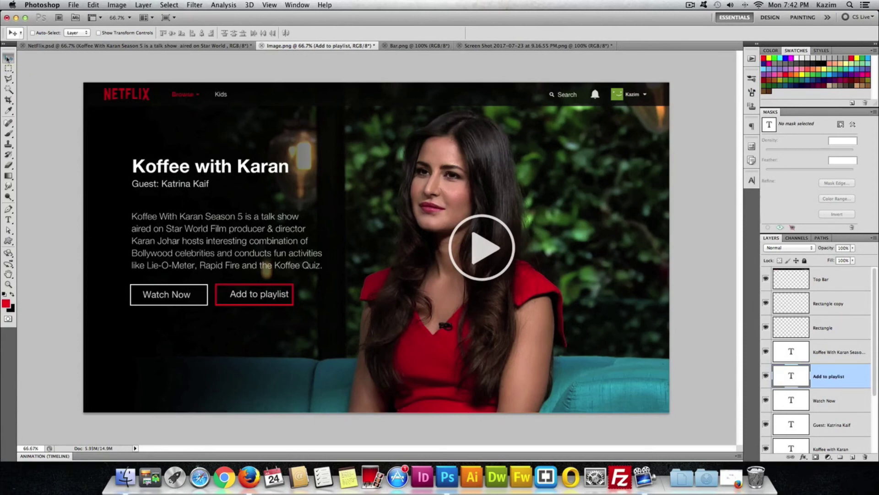
key("Left")
key("Left")
key("Left")
Color the Add to playlist label text red (e2141f) to match its button outline
left_click(8, 220)
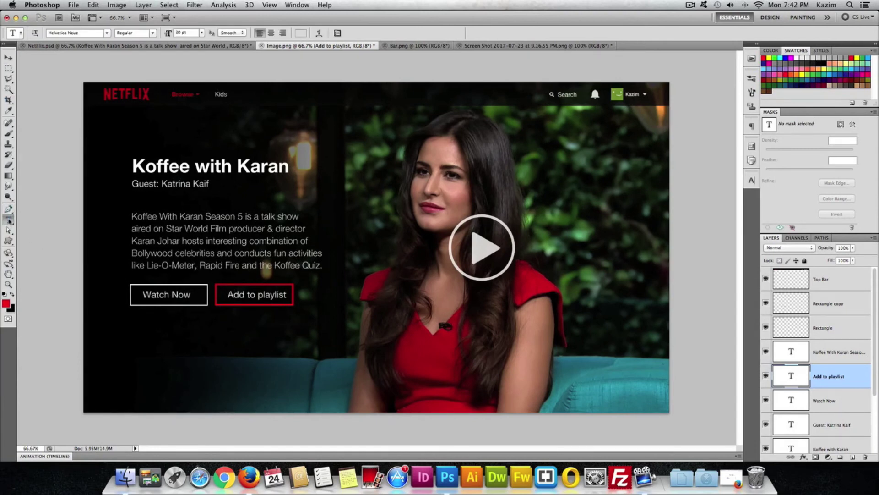
left_click_drag(227, 295, 287, 294)
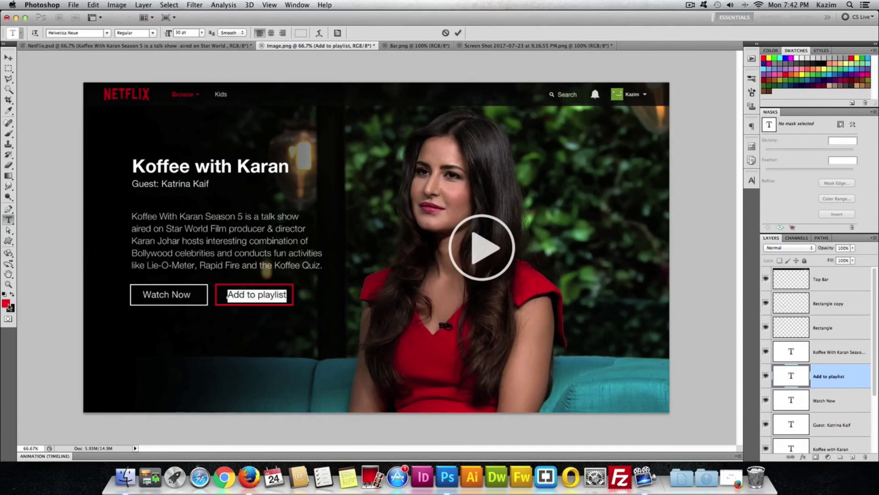
left_click(7, 304)
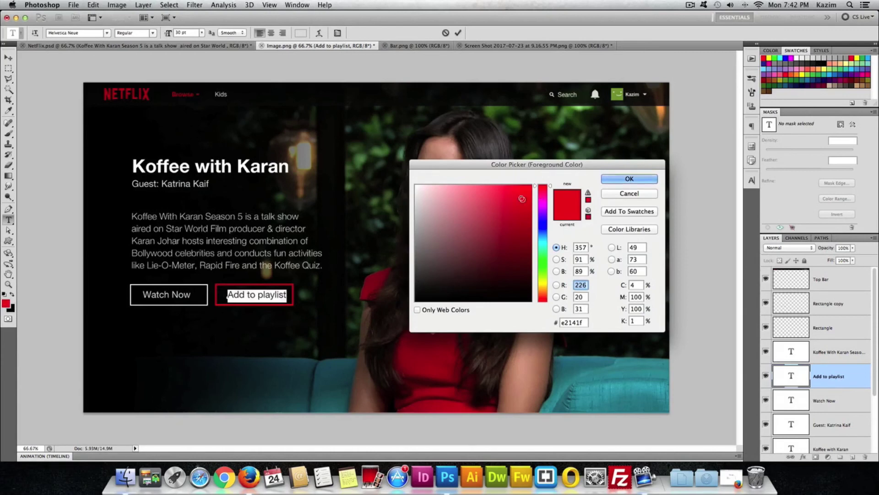
left_click(640, 179)
left_click(8, 58)
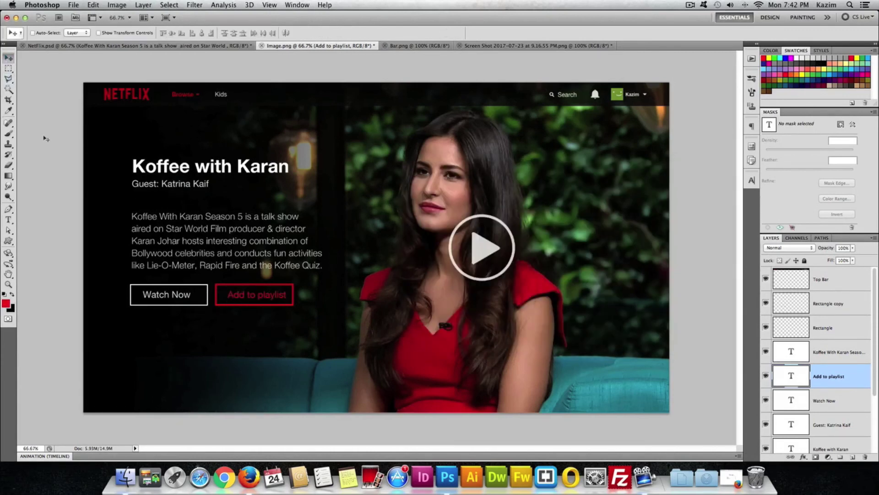